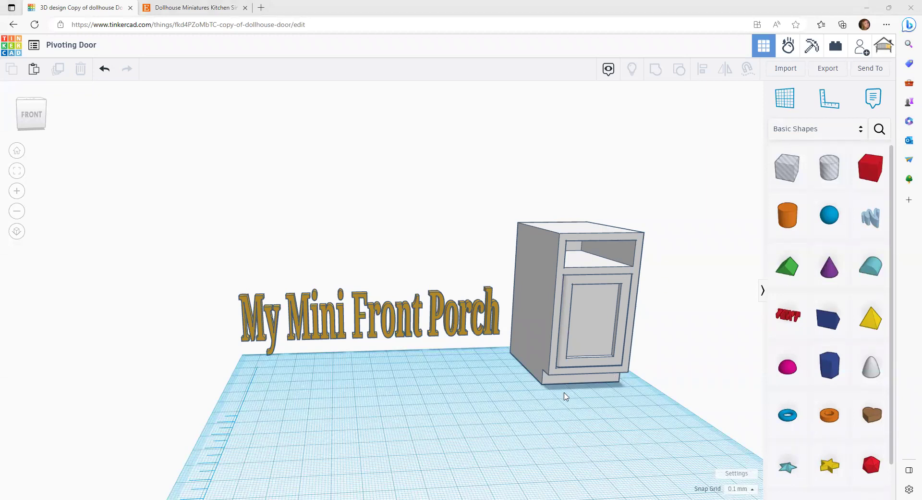
Switch to the Etsy listing, view the photo of the sink cabinet with its doors open, and return to the Tinkercad design
{"action": "mouse_move", "coordinate": [564, 392]}
{"action": "right_mouse_down"}
{"action": "mouse_move", "coordinate": [544, 392]}
{"action": "mouse_move", "coordinate": [580, 386]}
{"action": "right_mouse_up"}
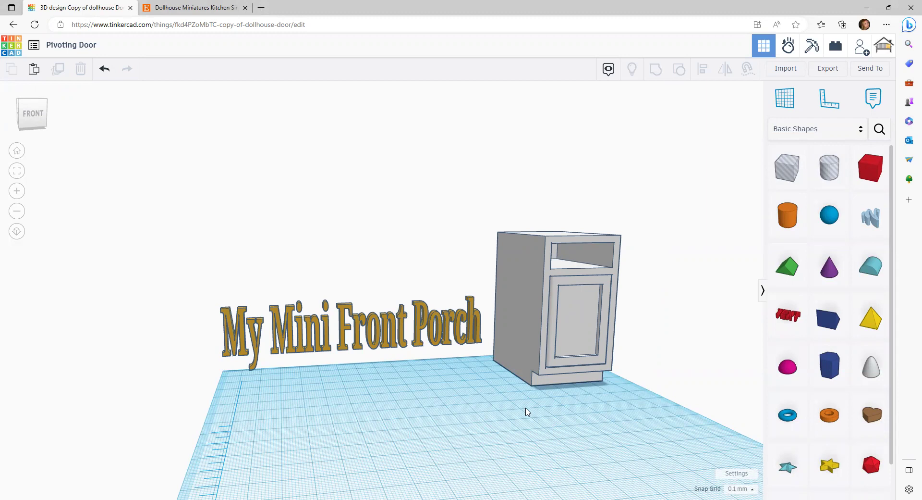
{"action": "left_click", "coordinate": [190, 8]}
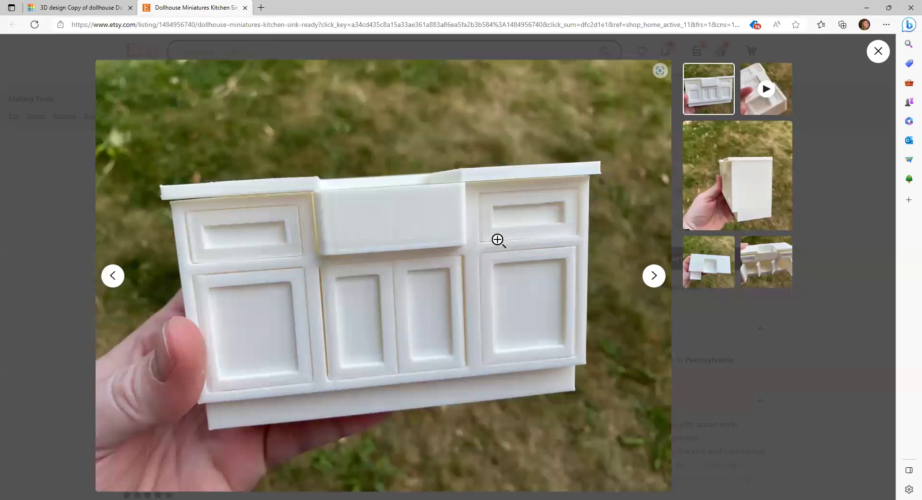
{"action": "left_click", "coordinate": [764, 276]}
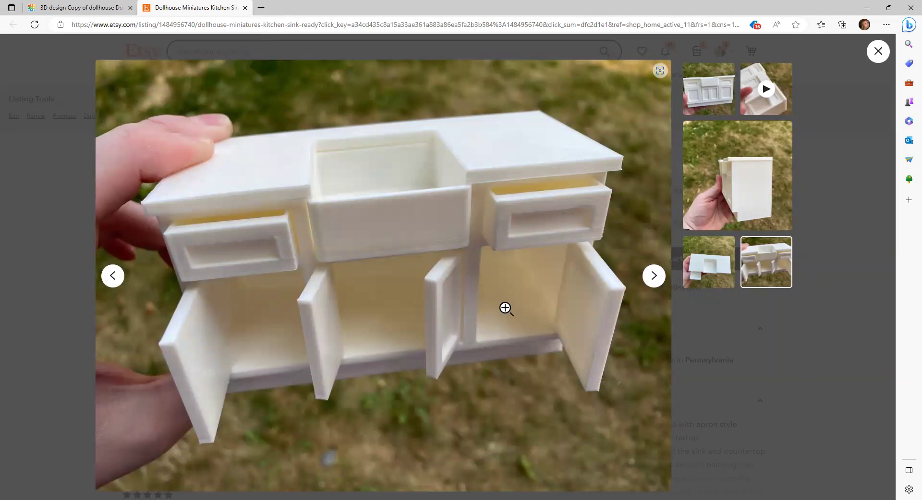
{"action": "left_click", "coordinate": [70, 7]}
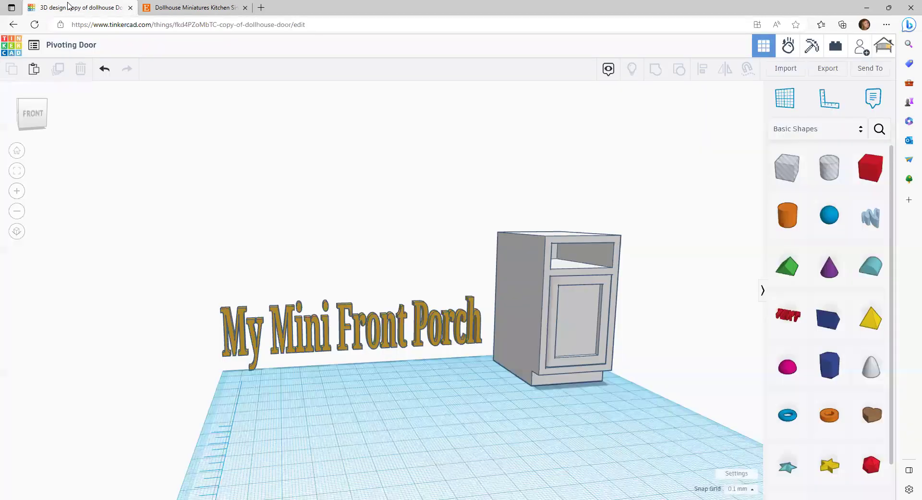
Move the door out of the cabinet onto the open workplane and ungroup it into its component shapes
{"action": "left_click", "coordinate": [530, 315]}
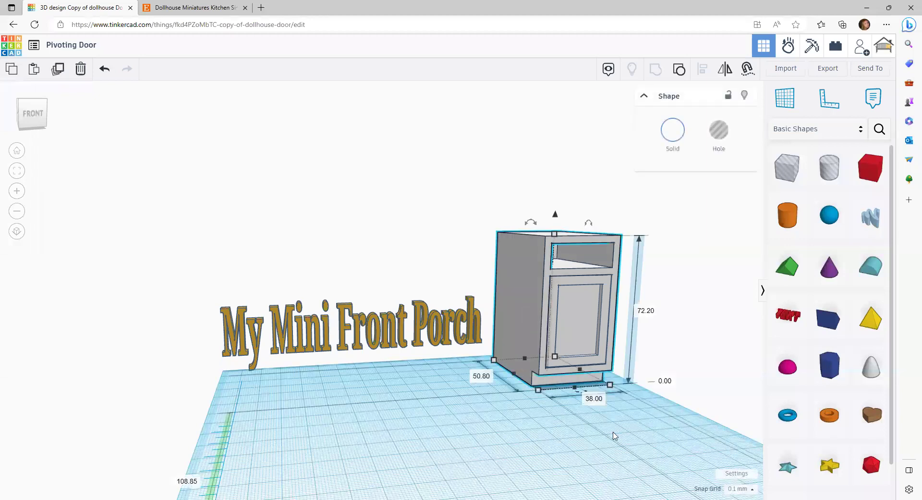
{"action": "left_click", "coordinate": [594, 311]}
{"action": "left_click_drag", "start_coordinate": [593, 311], "coordinate": [432, 346]}
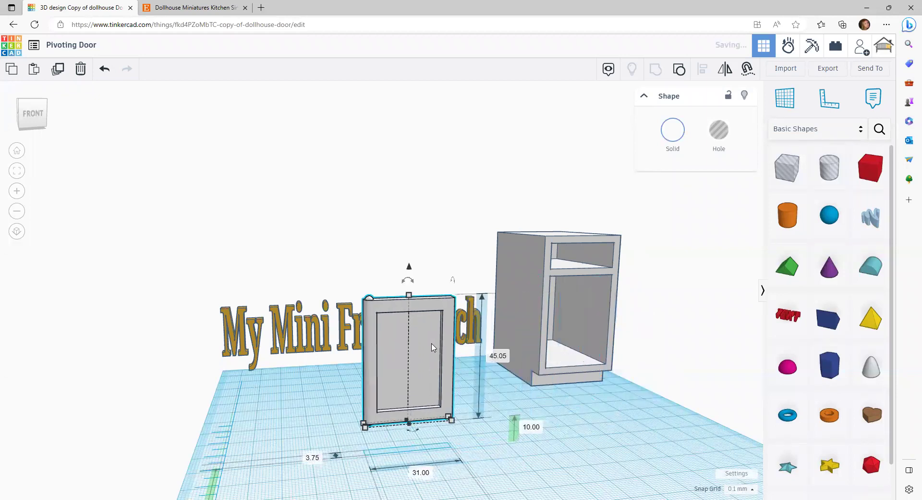
{"action": "right_click_drag", "start_coordinate": [317, 385], "coordinate": [356, 374]}
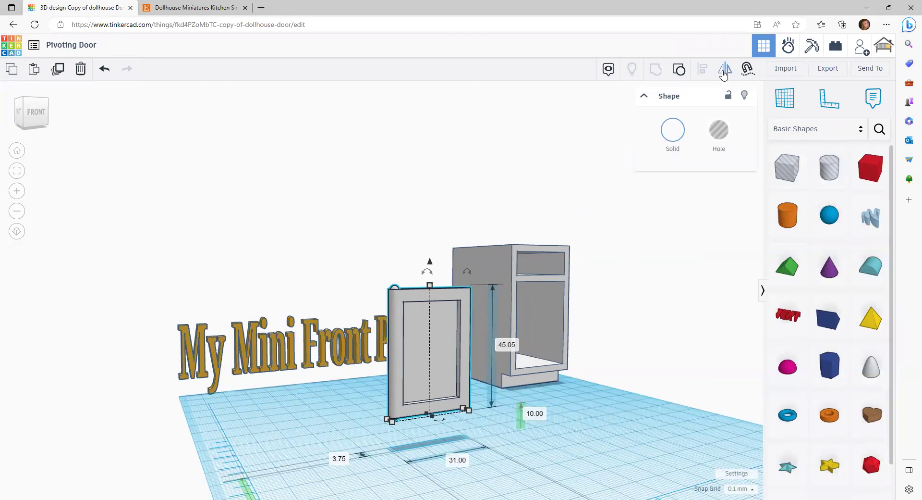
{"action": "left_click", "coordinate": [679, 70]}
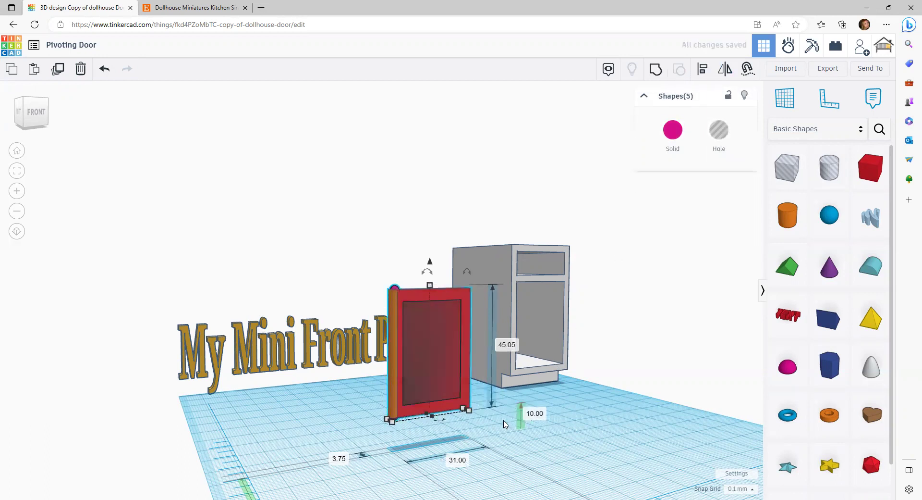
Examine the ungrouped door's rounded hinge edge, with the ball at its upper end and the socket at its lower end
{"action": "right_click_drag", "start_coordinate": [499, 431], "coordinate": [495, 466]}
{"action": "right_click_drag", "start_coordinate": [419, 379], "coordinate": [466, 324]}
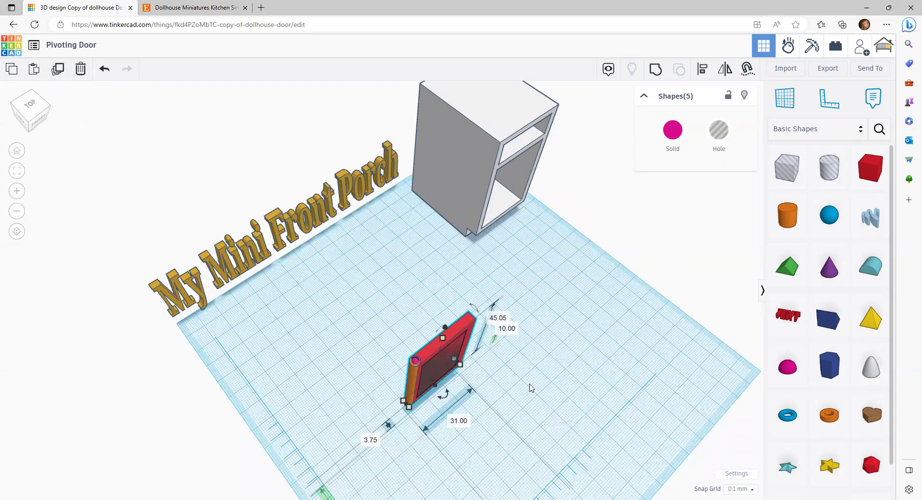
{"action": "scroll", "coordinate": [515, 386], "scroll_direction": "up", "scroll_amount": 1}
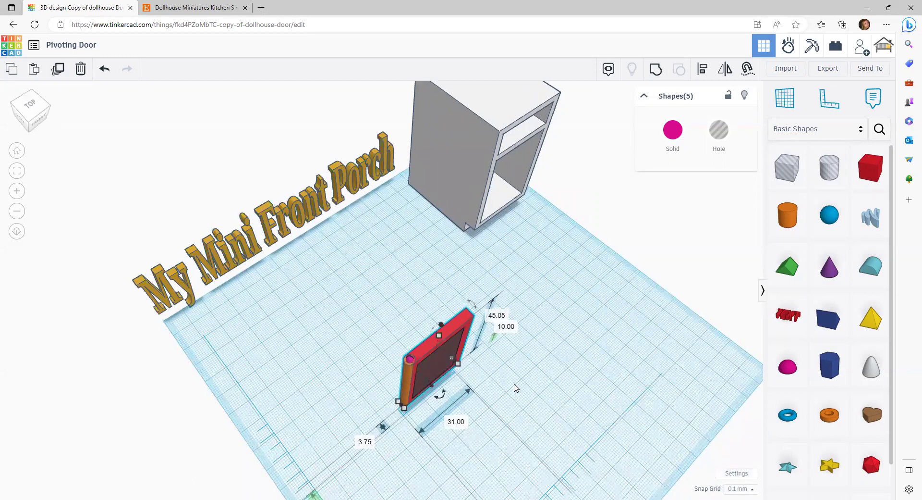
{"action": "scroll", "coordinate": [432, 310], "scroll_direction": "up", "scroll_amount": 2}
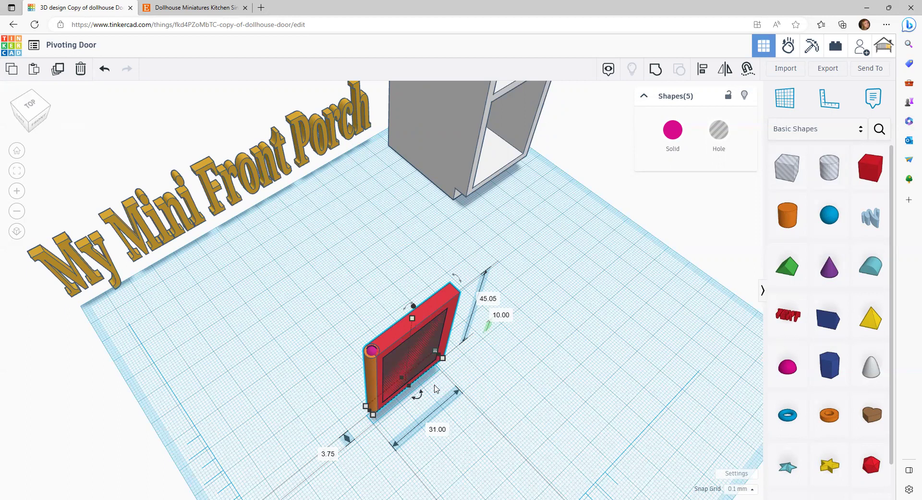
{"action": "right_click_drag", "start_coordinate": [463, 387], "coordinate": [515, 385]}
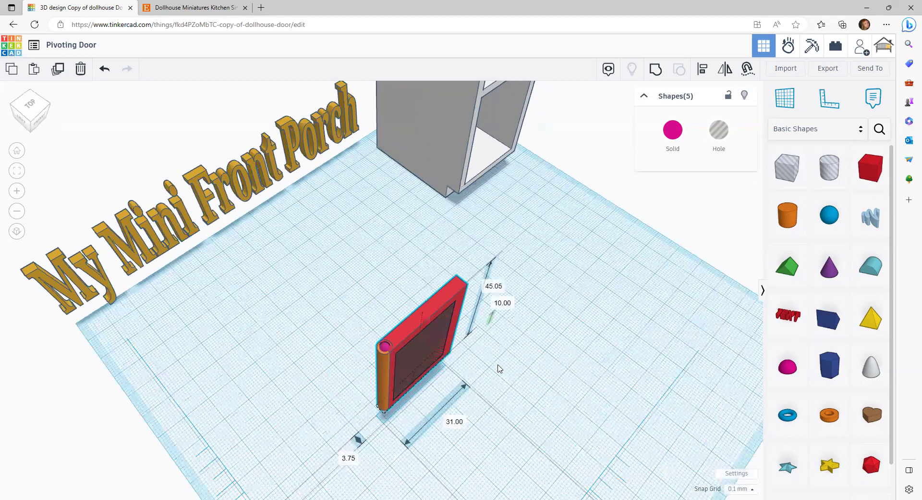
{"action": "right_click_drag", "start_coordinate": [498, 346], "coordinate": [499, 335]}
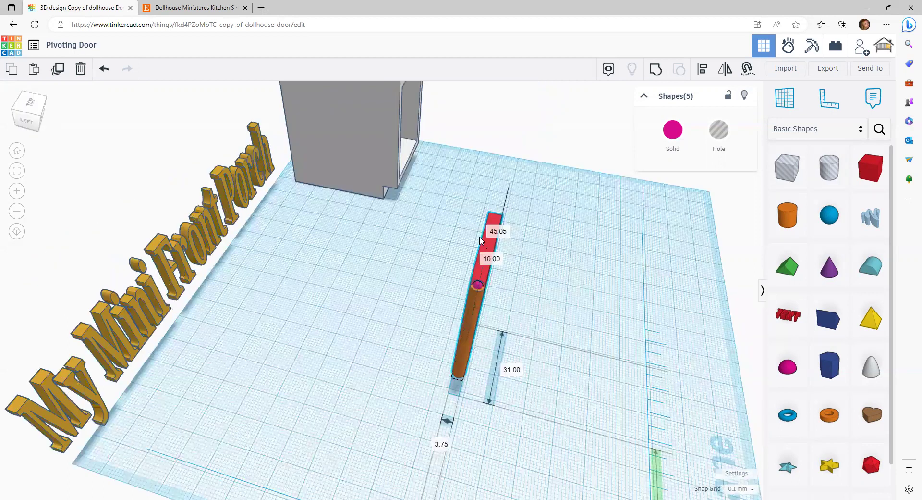
{"action": "right_click_drag", "start_coordinate": [480, 236], "coordinate": [480, 237]}
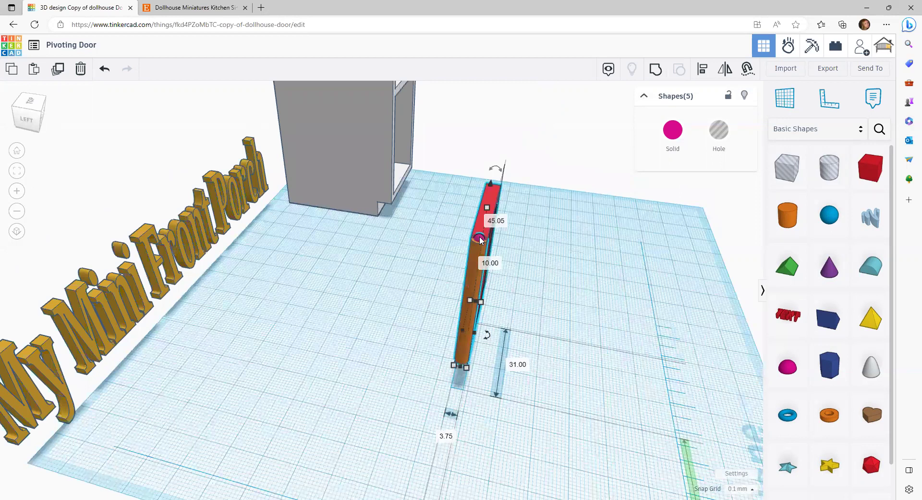
{"action": "scroll", "coordinate": [480, 239], "scroll_direction": "up", "scroll_amount": 5}
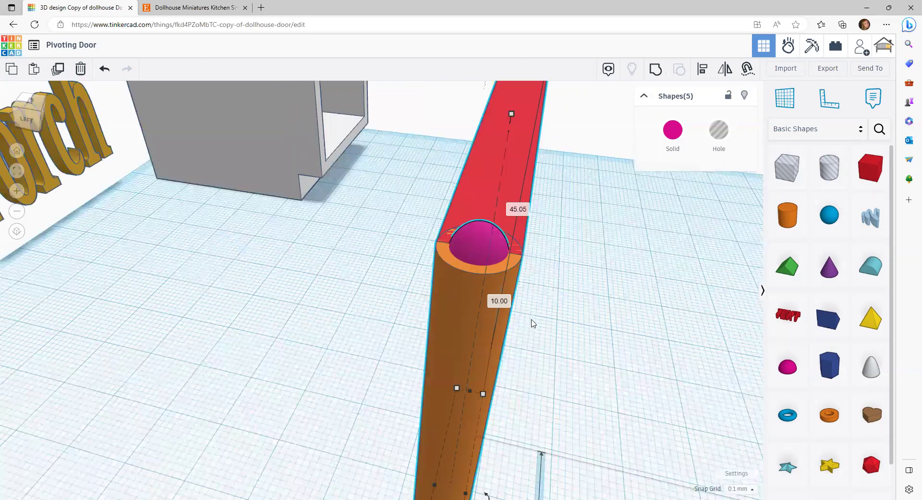
{"action": "right_click_drag", "start_coordinate": [520, 291], "coordinate": [518, 223]}
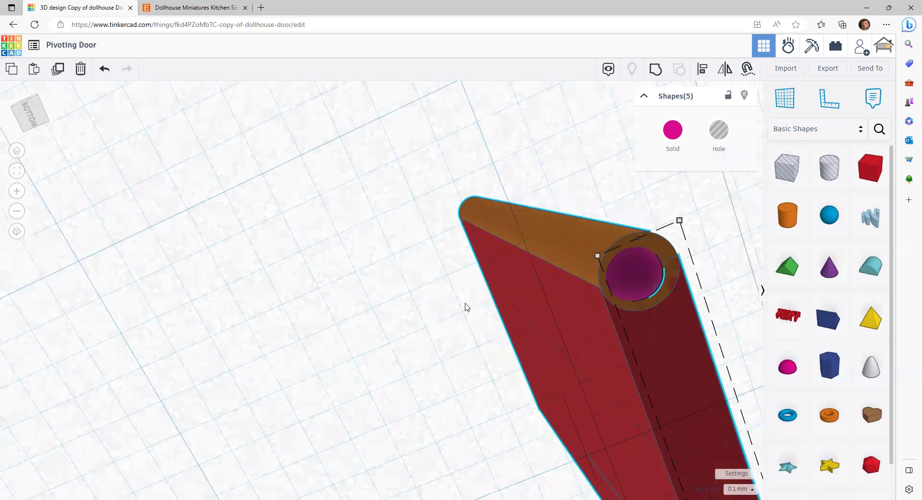
{"action": "right_click_drag", "start_coordinate": [465, 304], "coordinate": [458, 321]}
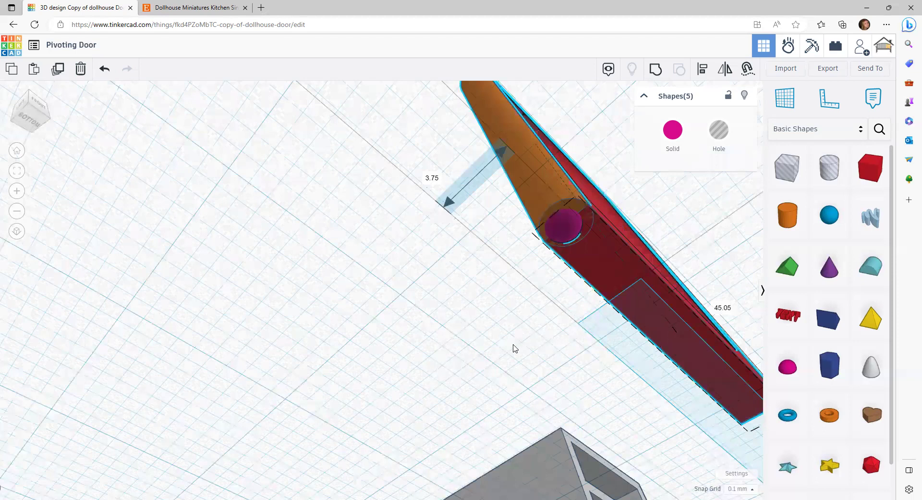
{"action": "right_click_drag", "start_coordinate": [514, 344], "coordinate": [512, 345]}
{"action": "middle_click_drag", "start_coordinate": [514, 287], "coordinate": [516, 297]}
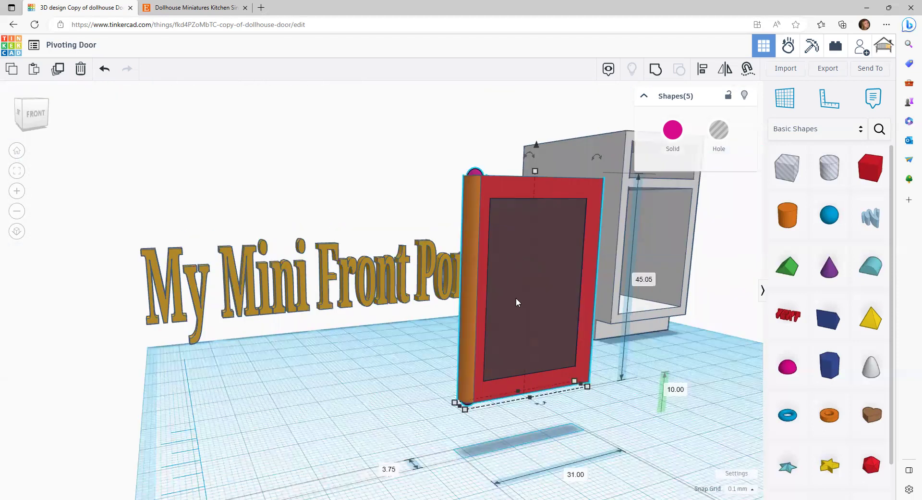
Compare the pivot features on the door's top and underside from several angles
{"action": "right_click_drag", "start_coordinate": [626, 361], "coordinate": [581, 416]}
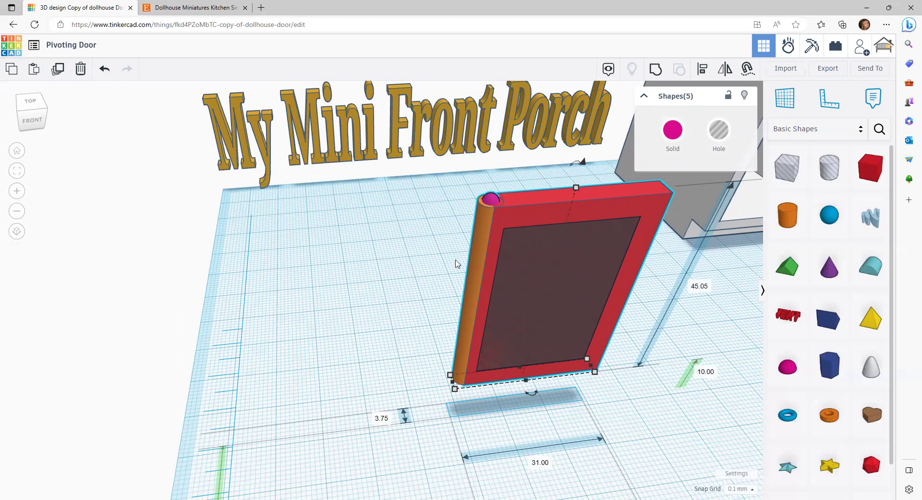
{"action": "right_click_drag", "start_coordinate": [449, 257], "coordinate": [446, 209]}
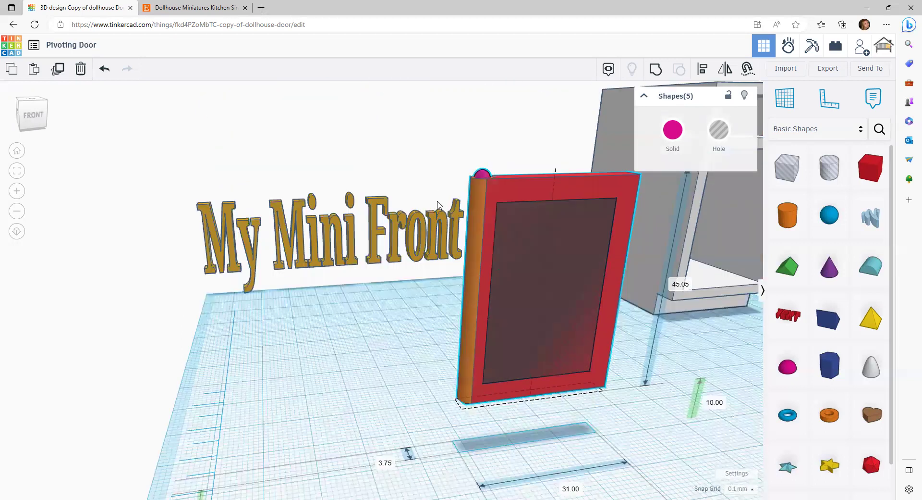
{"action": "right_click_drag", "start_coordinate": [507, 356], "coordinate": [445, 306]}
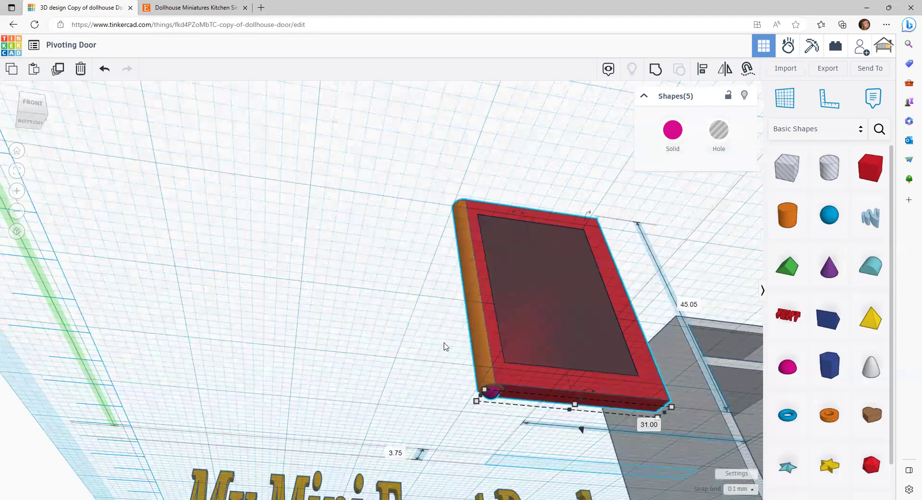
{"action": "right_click_drag", "start_coordinate": [457, 381], "coordinate": [481, 220]}
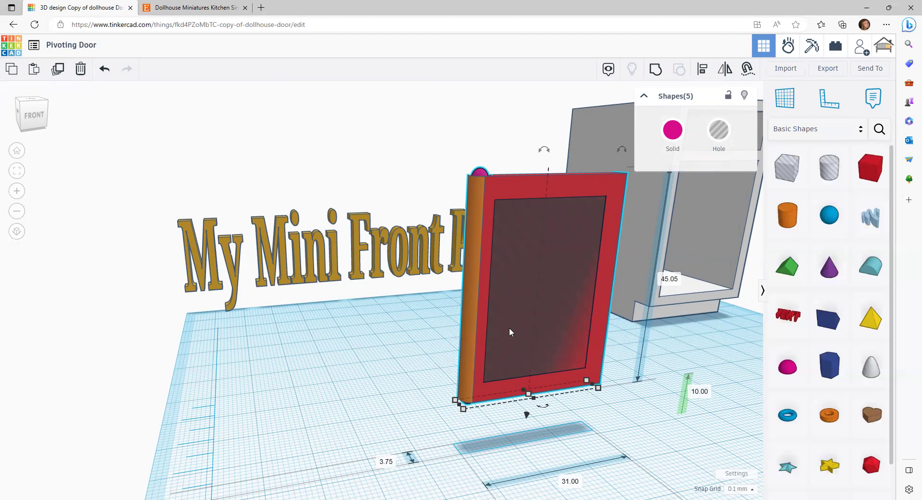
{"action": "right_click_drag", "start_coordinate": [620, 331], "coordinate": [459, 166]}
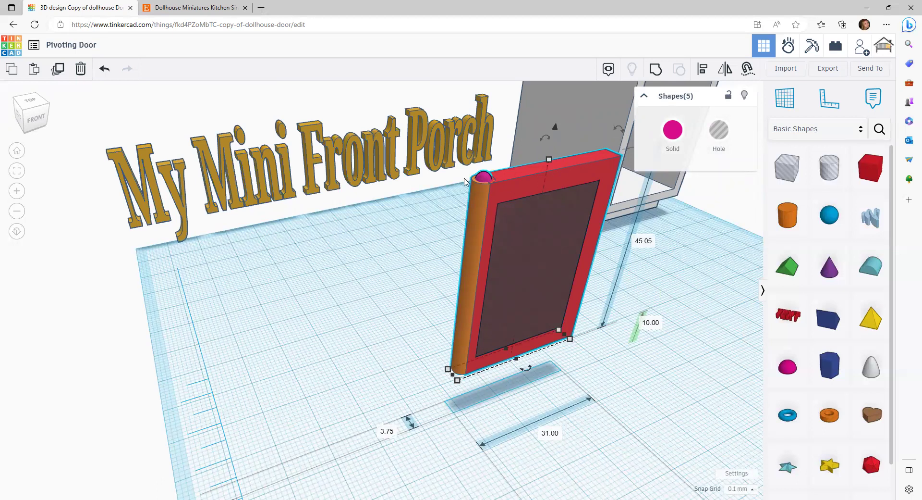
{"action": "right_click_drag", "start_coordinate": [453, 230], "coordinate": [449, 198]}
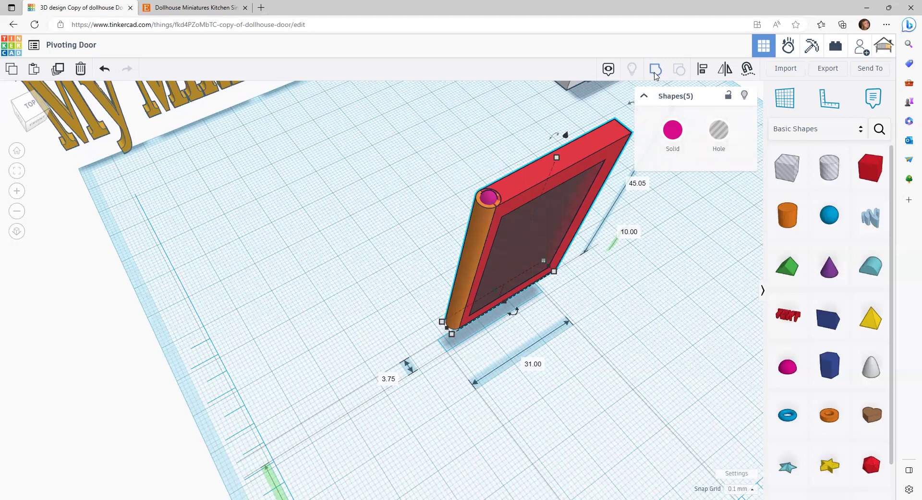
Group the five door shapes into a single door and duplicate it
{"action": "key", "text": "ctrl+g"}
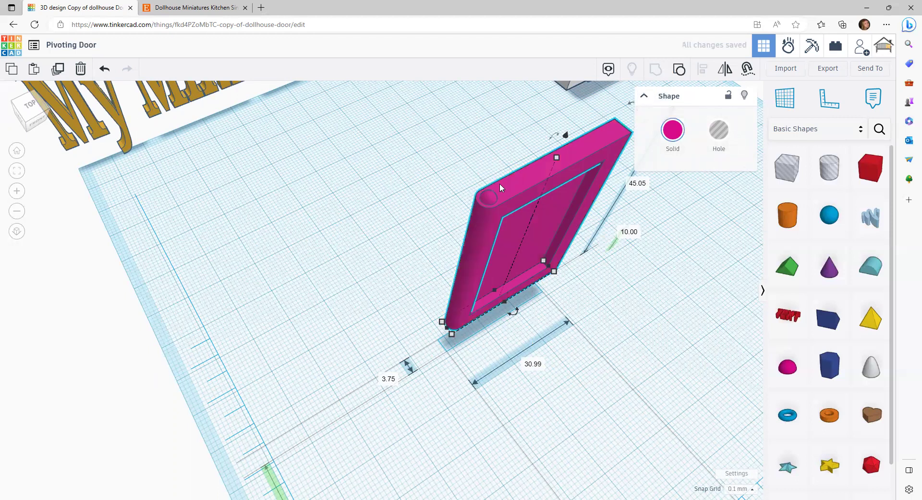
{"action": "right_click_drag", "start_coordinate": [502, 191], "coordinate": [534, 201]}
{"action": "left_click_drag", "start_coordinate": [534, 201], "coordinate": [506, 167]}
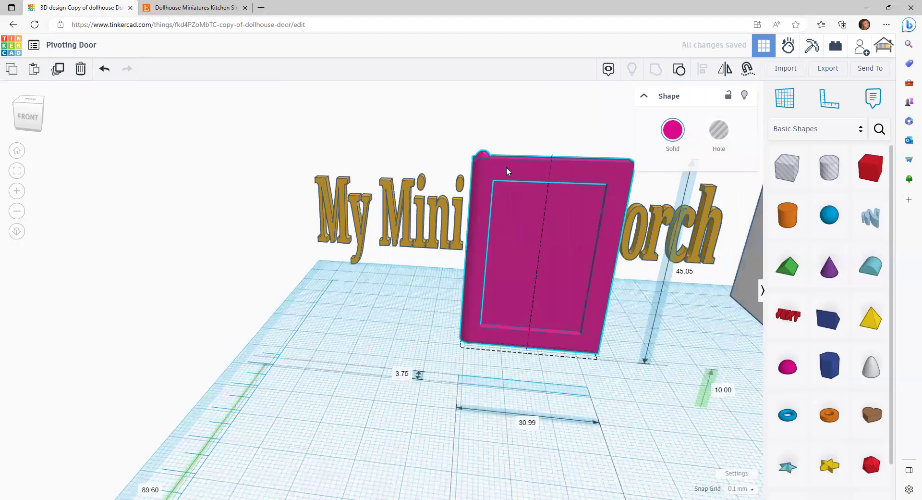
{"action": "left_click", "coordinate": [58, 69]}
Move the duplicate door across the workplane to the front of the cabinet's lower opening
{"action": "left_click_drag", "start_coordinate": [496, 162], "coordinate": [604, 220]}
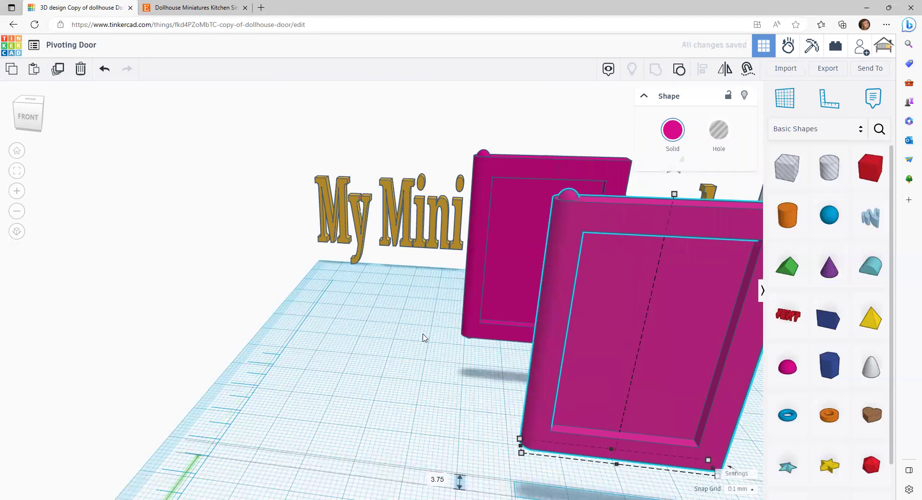
{"action": "middle_click_drag", "start_coordinate": [356, 317], "coordinate": [175, 295]}
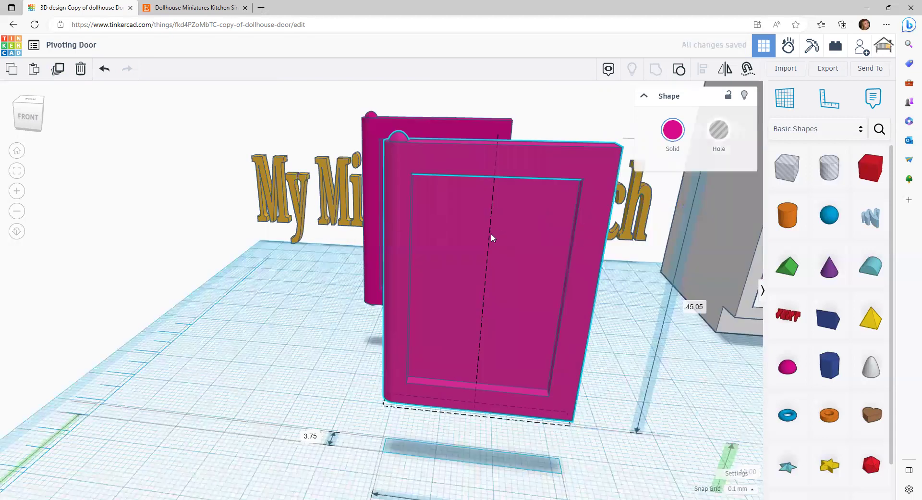
{"action": "left_click_drag", "start_coordinate": [492, 234], "coordinate": [743, 233]}
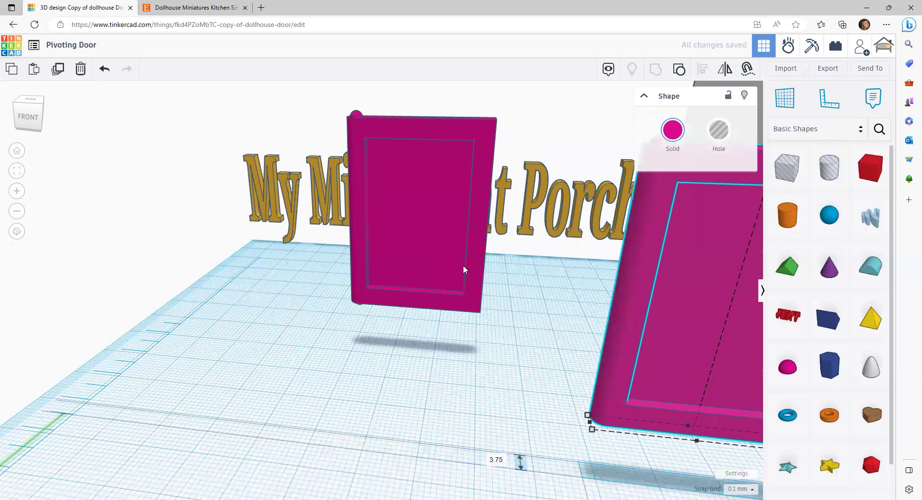
{"action": "middle_click_drag", "start_coordinate": [463, 265], "coordinate": [251, 275]}
{"action": "left_click_drag", "start_coordinate": [438, 262], "coordinate": [672, 201]}
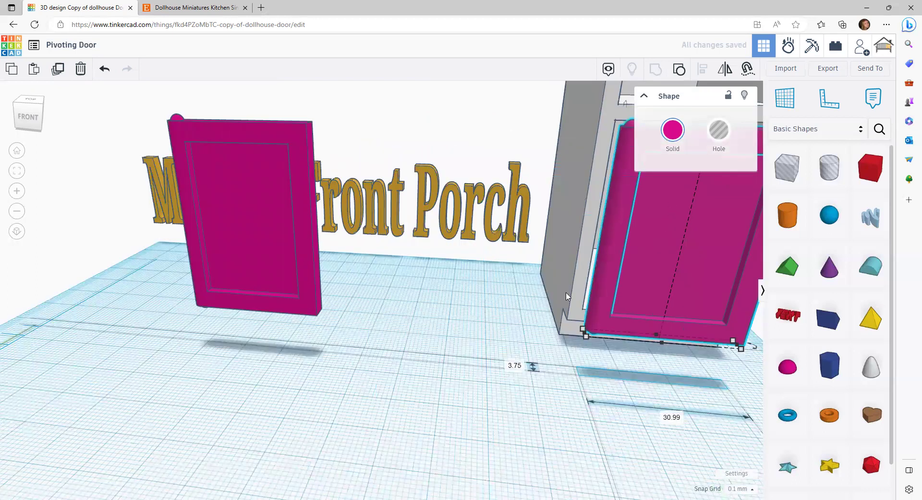
Align the duplicate door with the cabinet, centred across its width and set into the lower opening
{"action": "left_click", "coordinate": [580, 255], "text": "shift"}
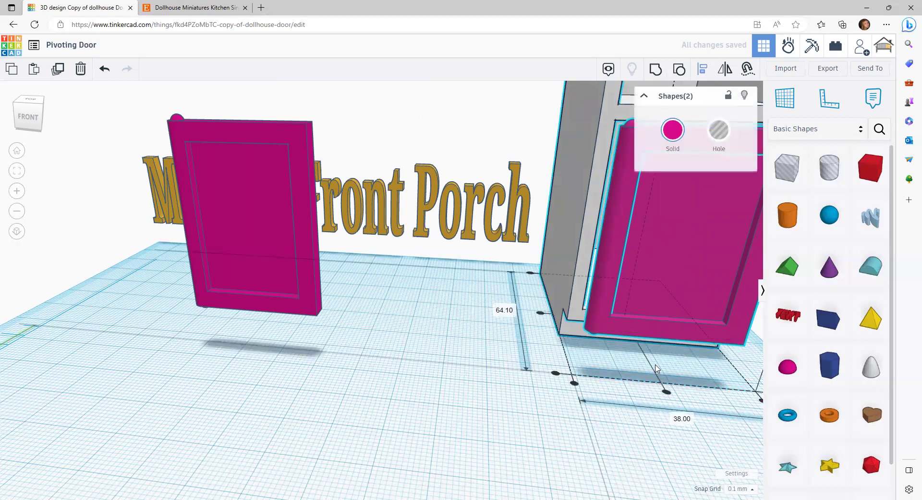
{"action": "left_click", "coordinate": [666, 392]}
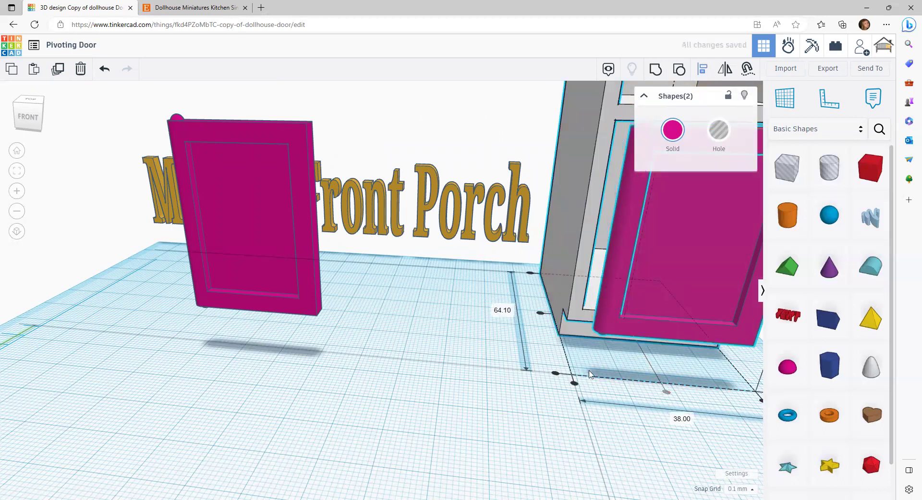
{"action": "left_click_drag", "start_coordinate": [590, 375], "coordinate": [436, 169]}
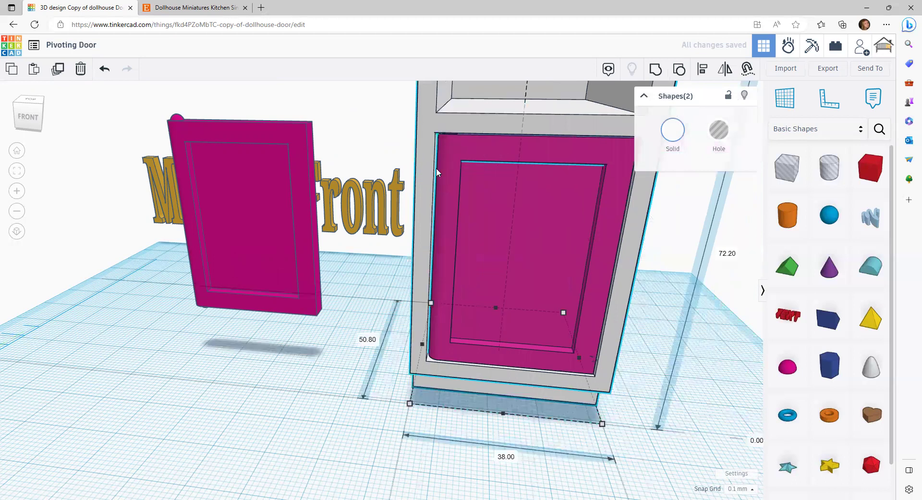
{"action": "right_click_drag", "start_coordinate": [685, 286], "coordinate": [558, 284]}
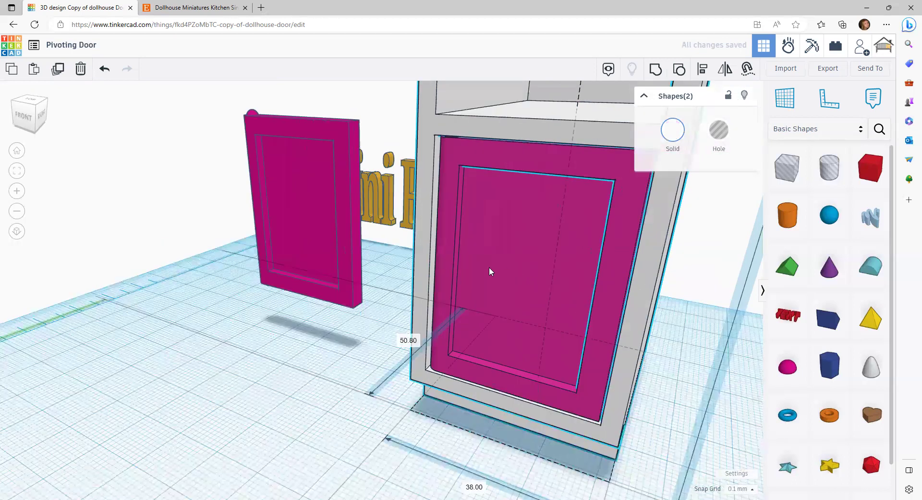
{"action": "right_click_drag", "start_coordinate": [489, 267], "coordinate": [696, 276]}
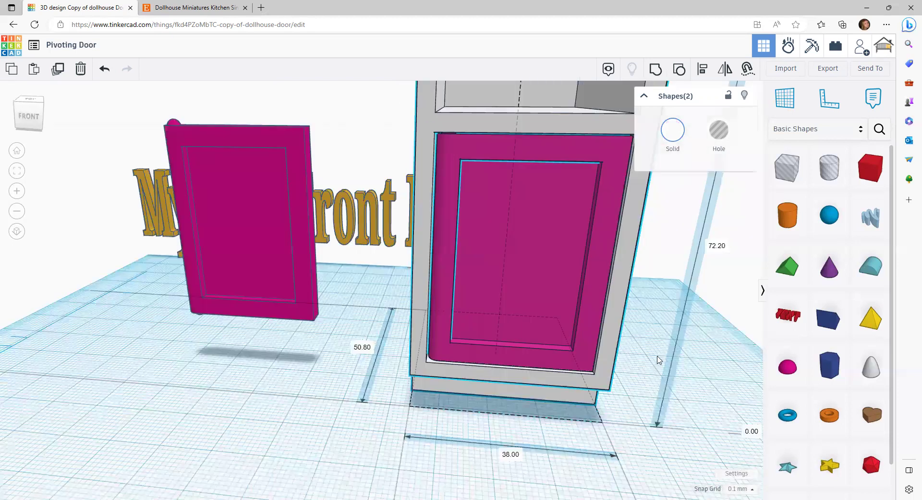
Ungroup the door in the cabinet opening and delete its cylinder, red frame box and panel hole, keeping both half spheres
{"action": "left_click", "coordinate": [643, 414]}
{"action": "right_click_drag", "start_coordinate": [570, 299], "coordinate": [560, 272]}
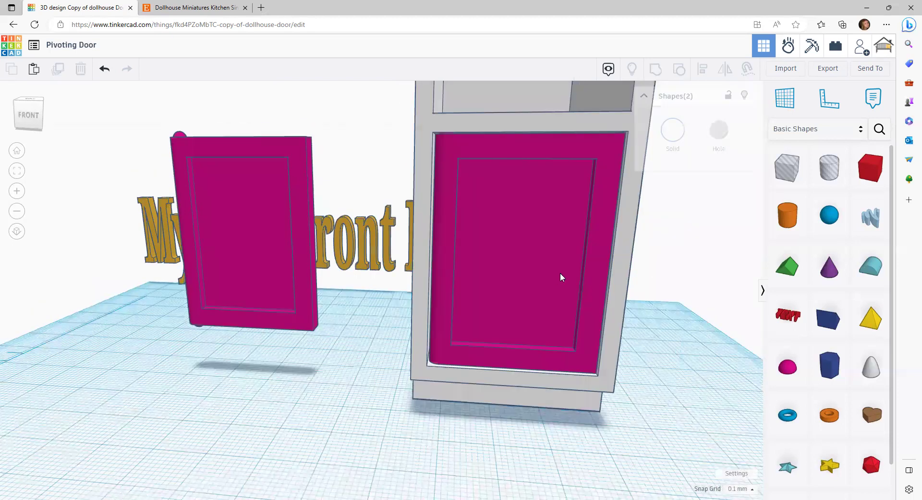
{"action": "left_click", "coordinate": [523, 200]}
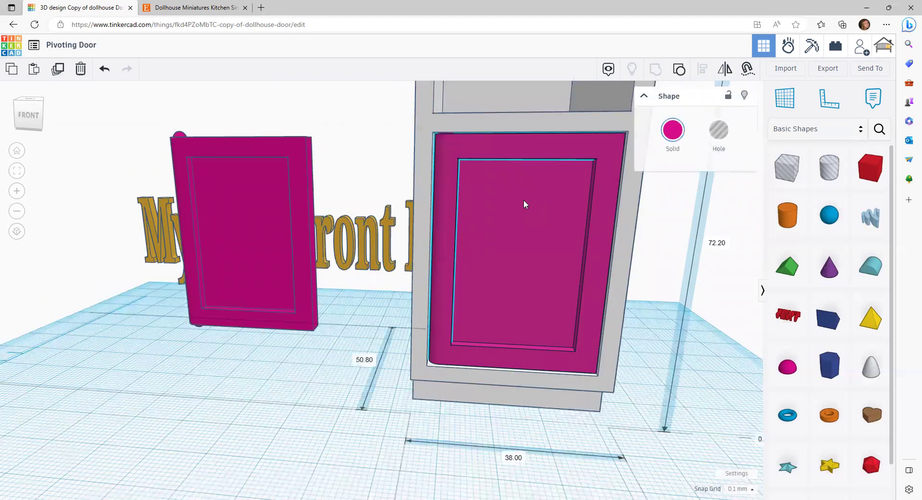
{"action": "left_click", "coordinate": [679, 71]}
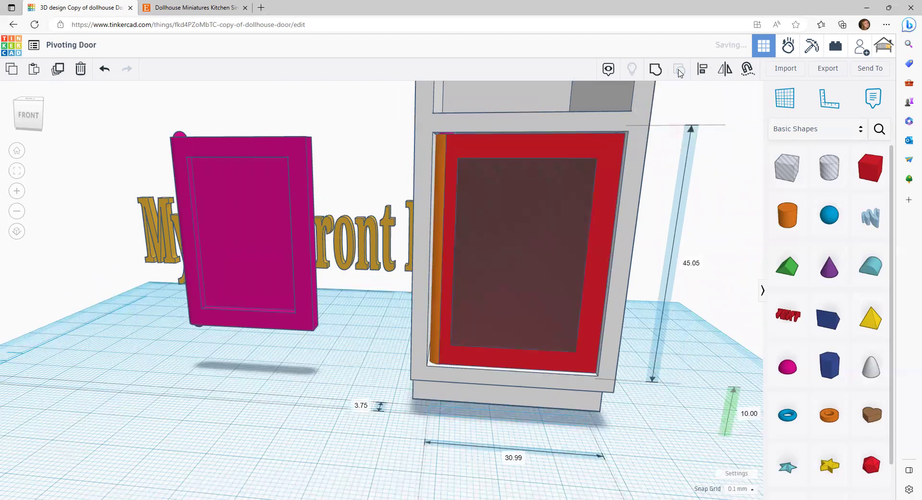
{"action": "left_click", "coordinate": [436, 151]}
{"action": "key", "text": "Delete"}
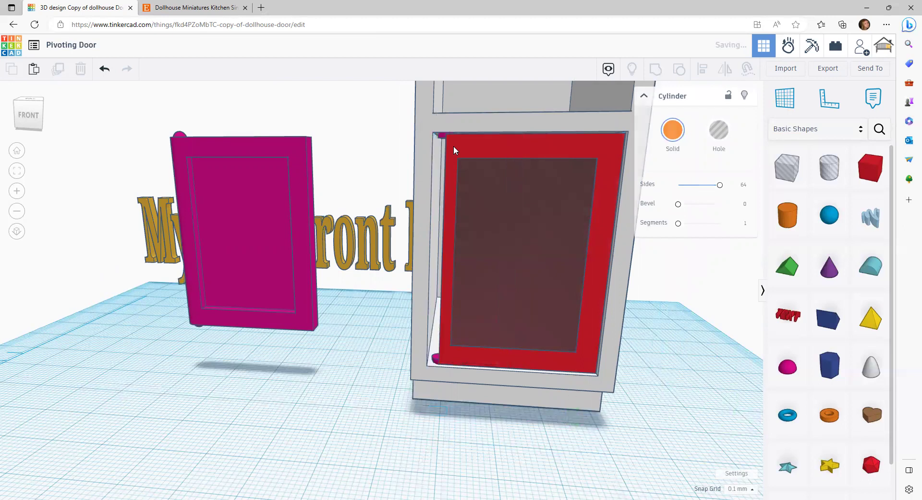
{"action": "left_click", "coordinate": [452, 145]}
{"action": "key", "text": "Delete"}
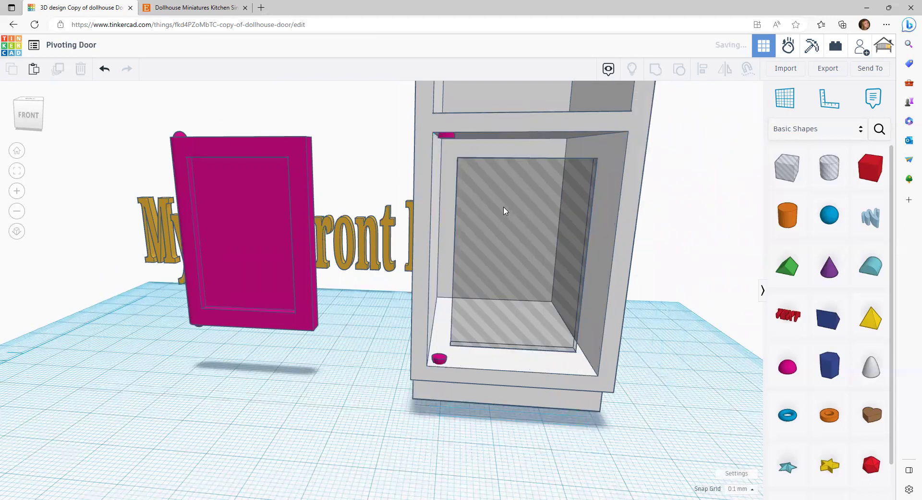
{"action": "left_click", "coordinate": [505, 210]}
{"action": "key", "text": "Delete"}
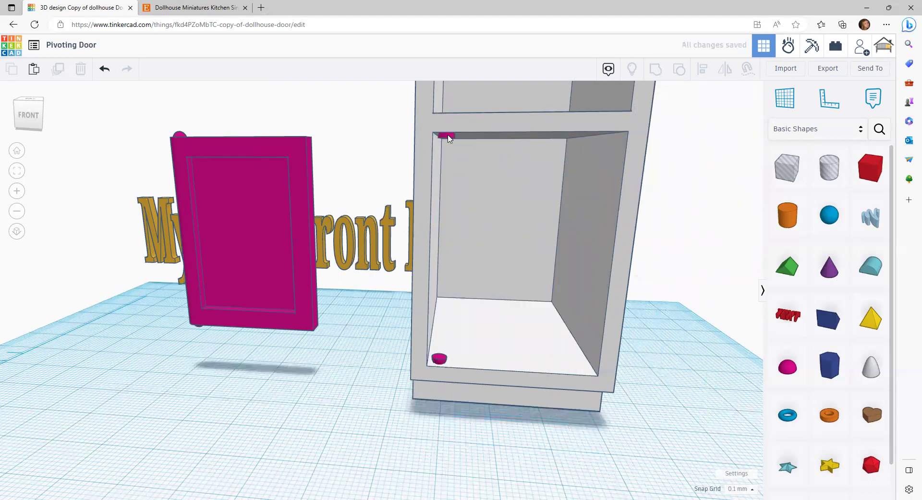
Cut the upper pivot socket by grouping the cabinet with the upper half sphere, set as a hole and raised to 54.10 mm
{"action": "left_click", "coordinate": [439, 361]}
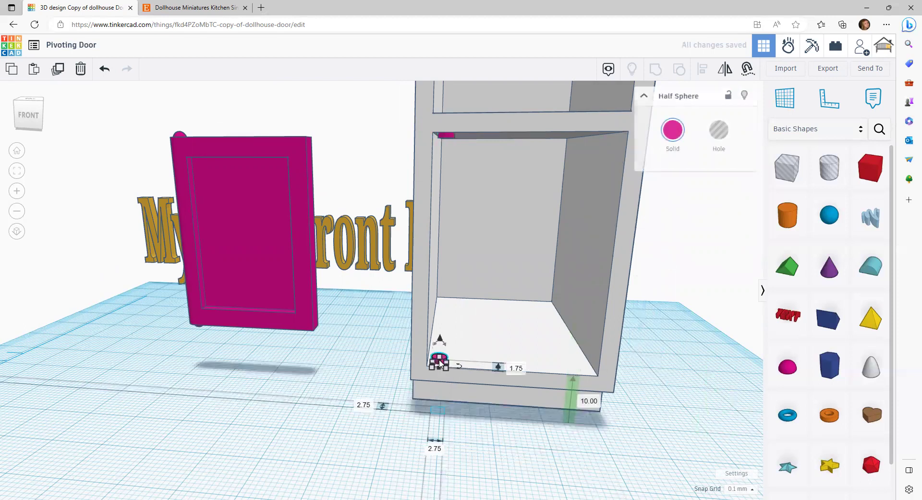
{"action": "left_click", "coordinate": [450, 139]}
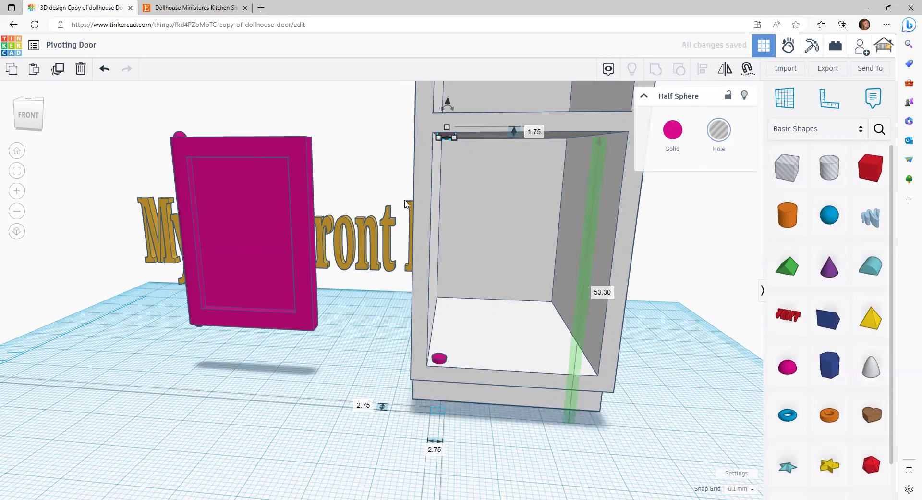
{"action": "middle_click_drag", "start_coordinate": [390, 166], "coordinate": [389, 206]}
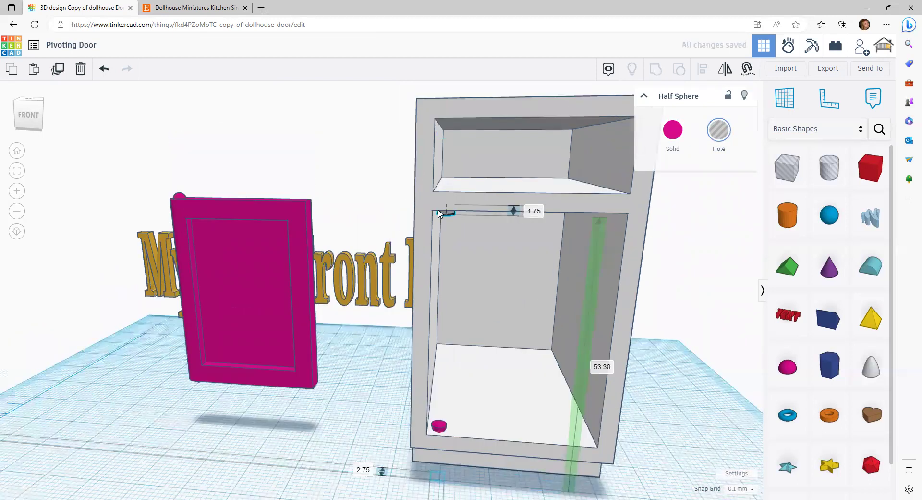
{"action": "left_click_drag", "start_coordinate": [446, 181], "coordinate": [447, 177]}
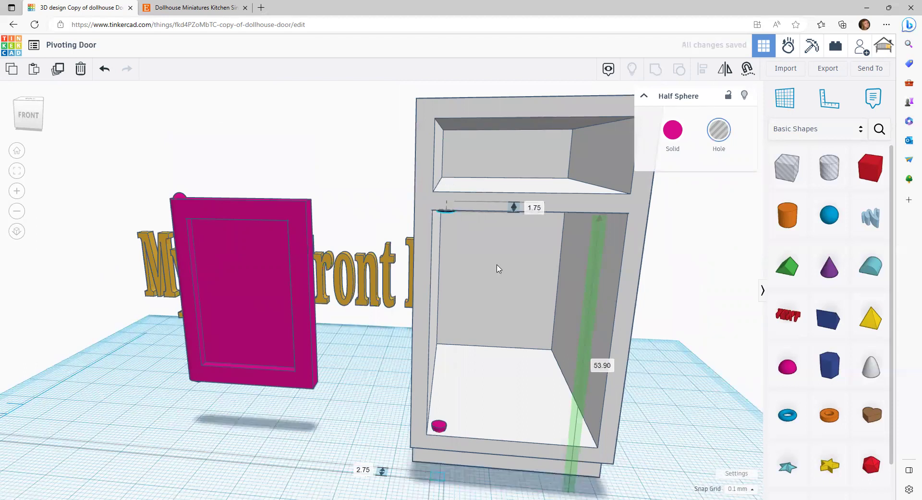
{"action": "right_click_drag", "start_coordinate": [496, 251], "coordinate": [482, 242]}
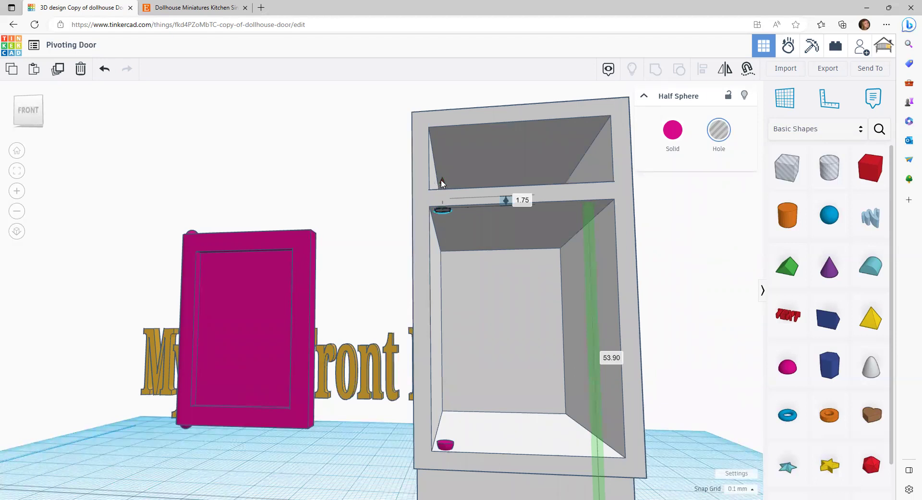
{"action": "left_click_drag", "start_coordinate": [441, 180], "coordinate": [441, 177]}
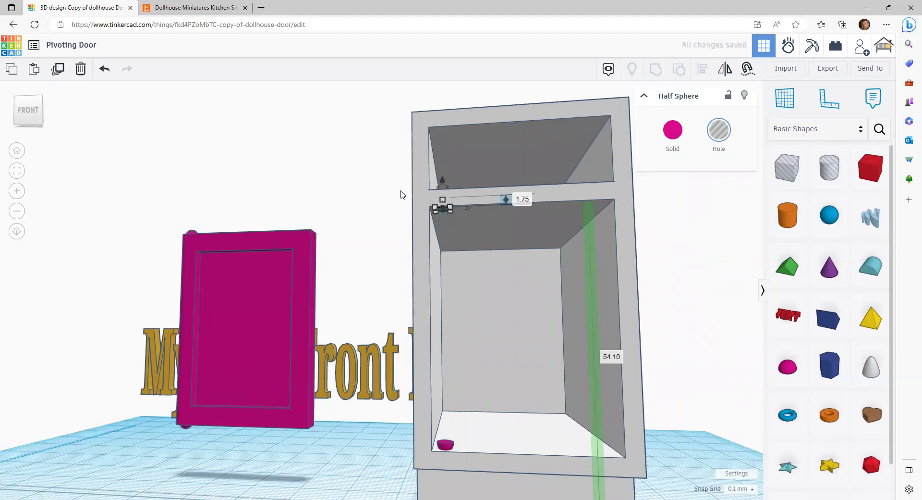
{"action": "left_click", "coordinate": [483, 233], "text": "shift"}
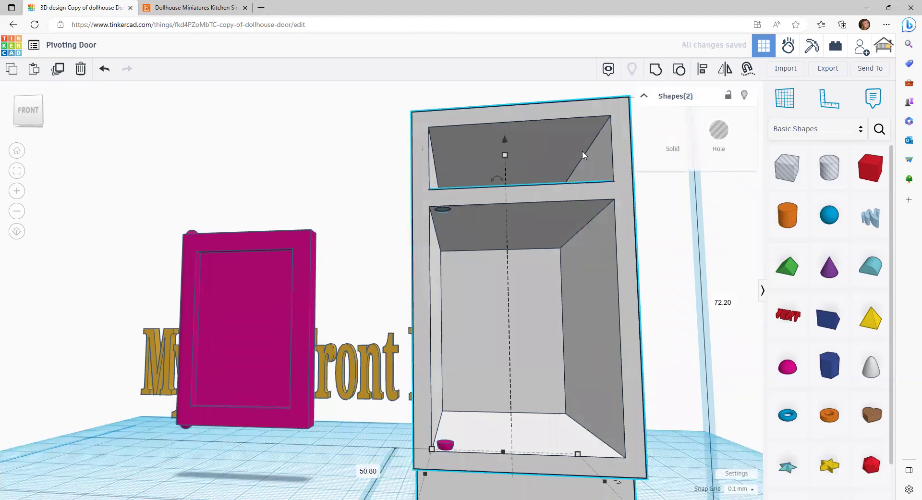
{"action": "left_click", "coordinate": [656, 72]}
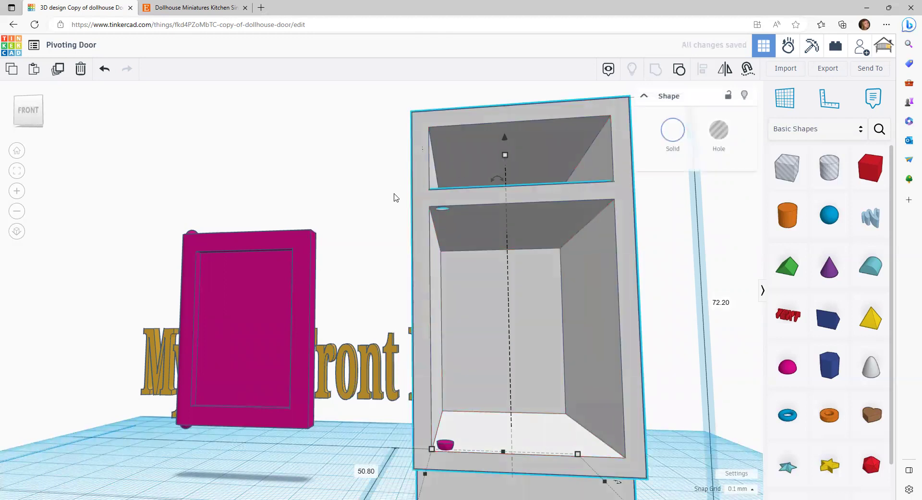
Cut the lower pivot socket by grouping the cabinet with the lower half sphere, set as a hole and lowered to 9.00 mm
{"action": "right_click_drag", "start_coordinate": [396, 197], "coordinate": [476, 367]}
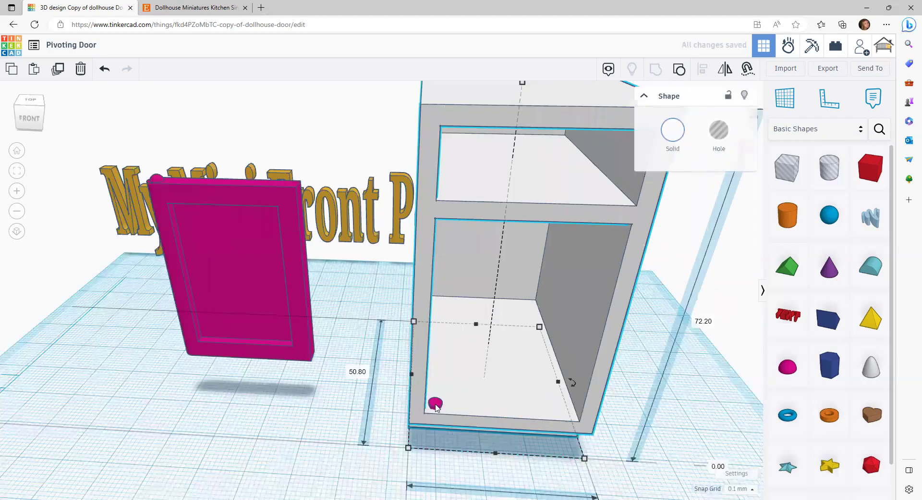
{"action": "left_click", "coordinate": [435, 402]}
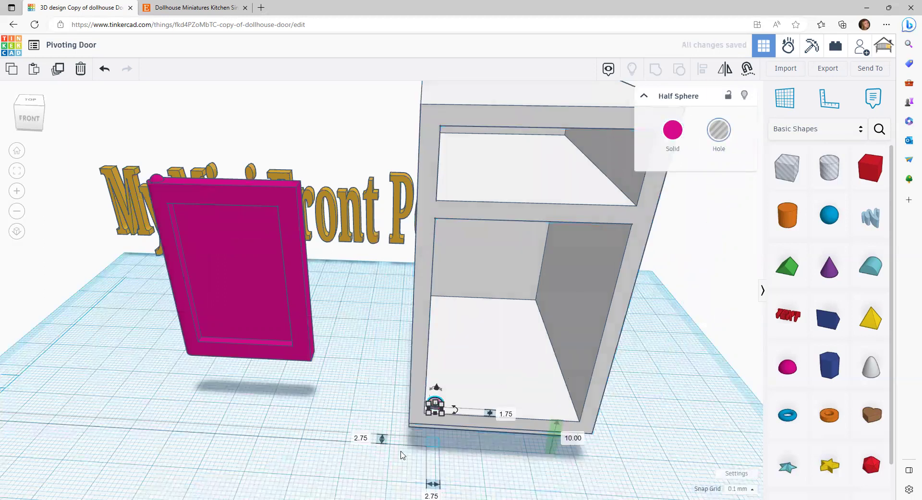
{"action": "left_click_drag", "start_coordinate": [407, 447], "coordinate": [462, 393]}
{"action": "left_click", "coordinate": [332, 454]}
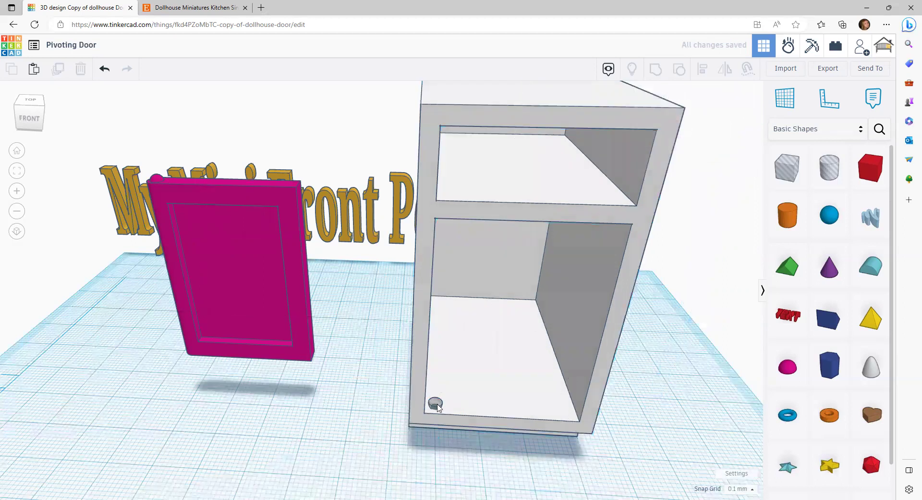
{"action": "left_click", "coordinate": [436, 401]}
{"action": "right_click_drag", "start_coordinate": [638, 404], "coordinate": [608, 354]}
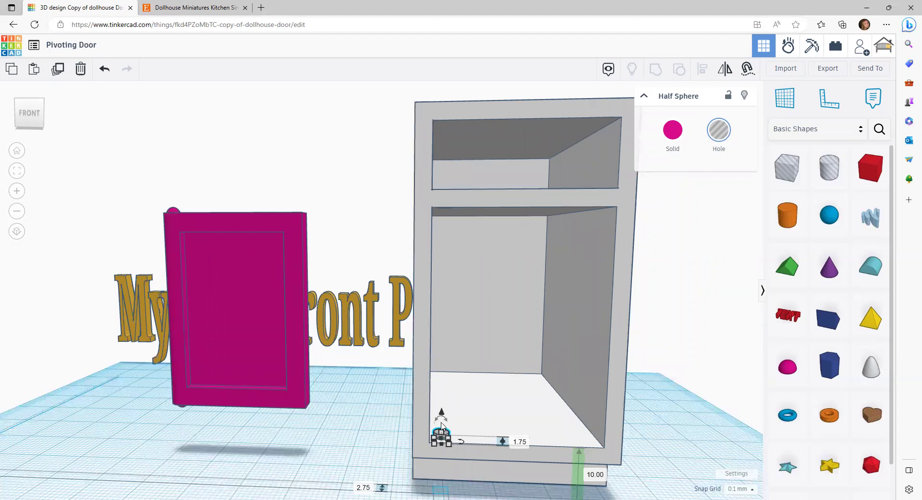
{"action": "left_click_drag", "start_coordinate": [442, 413], "coordinate": [440, 423]}
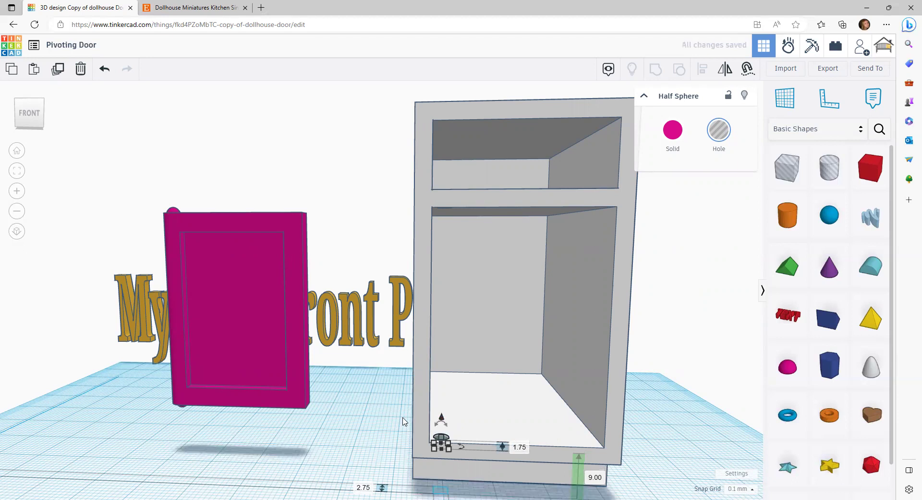
{"action": "left_click", "coordinate": [484, 468], "text": "shift"}
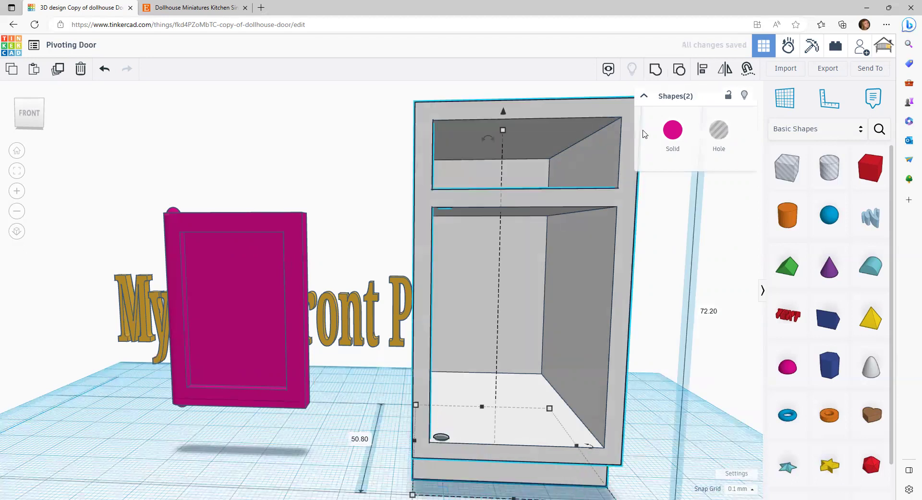
{"action": "left_click", "coordinate": [655, 69]}
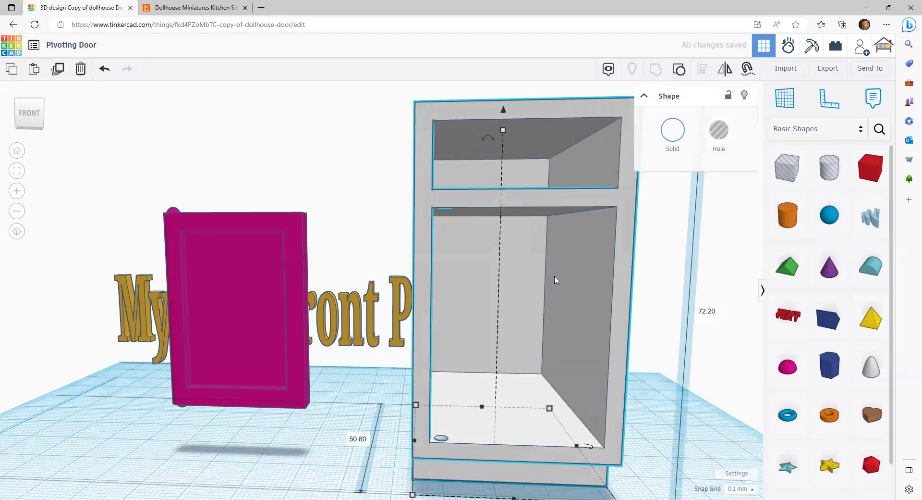
Examine the socket in the cabinet floor and compare the cabinet with the door from the front and left side
{"action": "right_click_drag", "start_coordinate": [547, 272], "coordinate": [330, 413]}
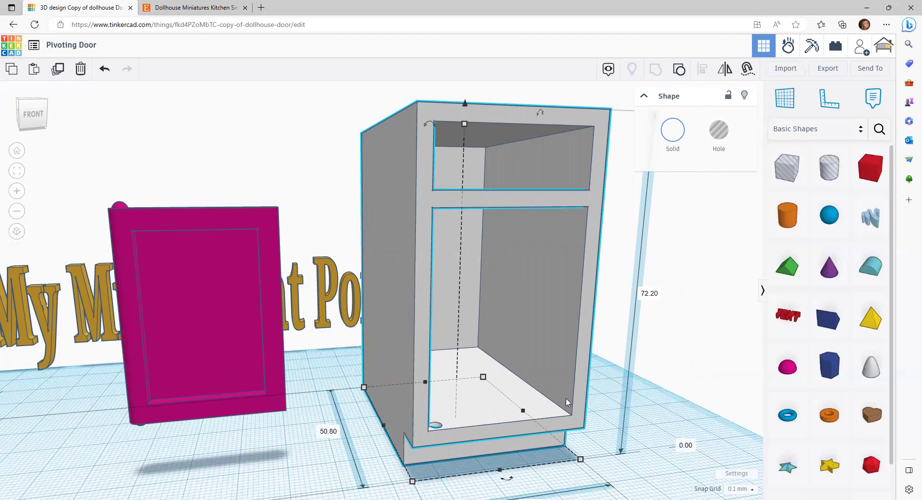
{"action": "right_click_drag", "start_coordinate": [580, 418], "coordinate": [478, 353]}
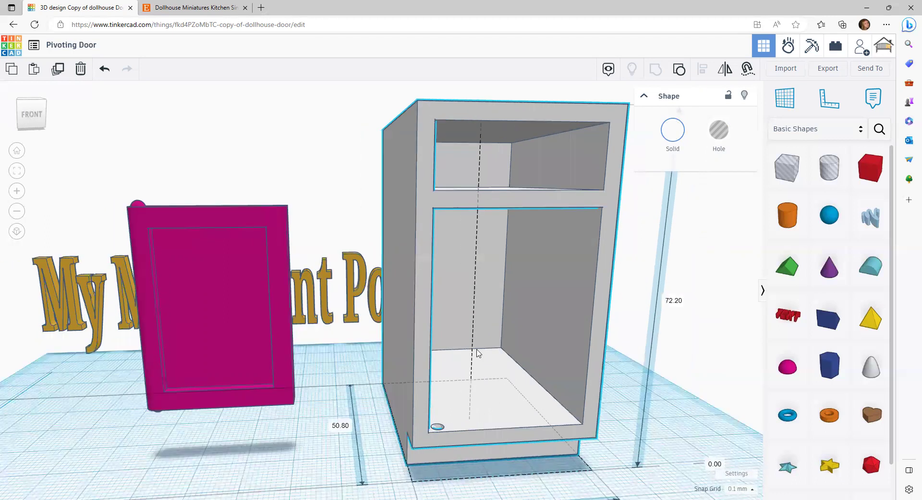
{"action": "right_click_drag", "start_coordinate": [564, 197], "coordinate": [603, 197]}
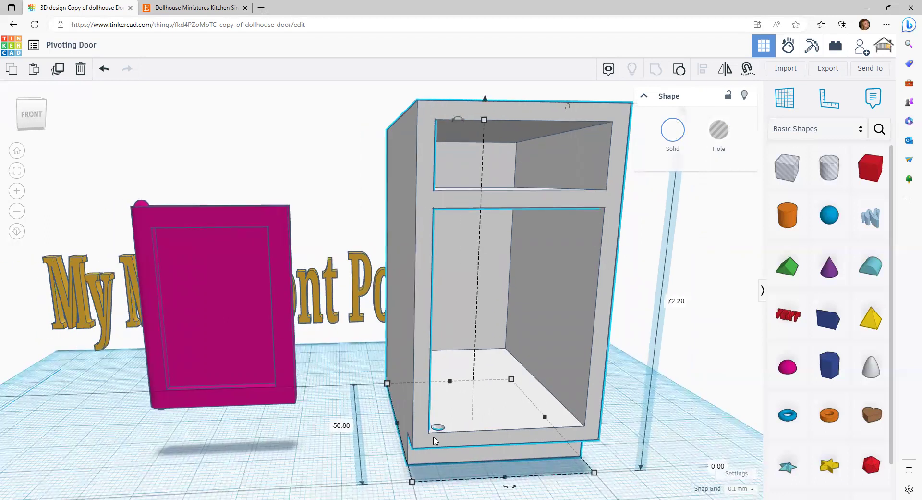
{"action": "right_click_drag", "start_coordinate": [385, 440], "coordinate": [218, 384]}
{"action": "right_click_drag", "start_coordinate": [368, 367], "coordinate": [379, 358]}
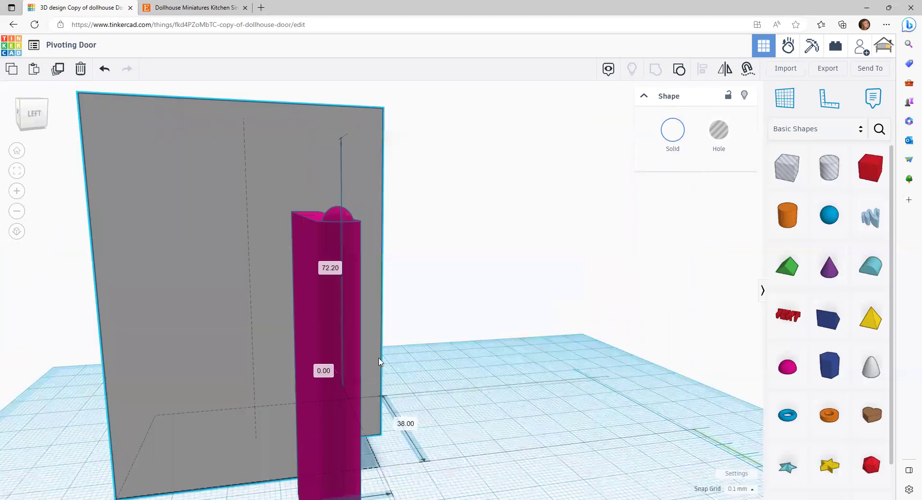
{"action": "right_click_drag", "start_coordinate": [133, 377], "coordinate": [219, 367]}
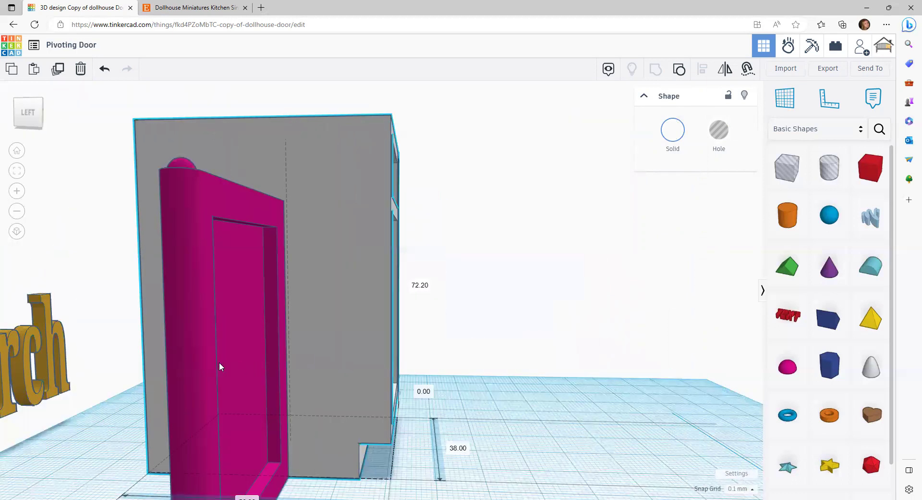
{"action": "right_click_drag", "start_coordinate": [162, 365], "coordinate": [195, 333]}
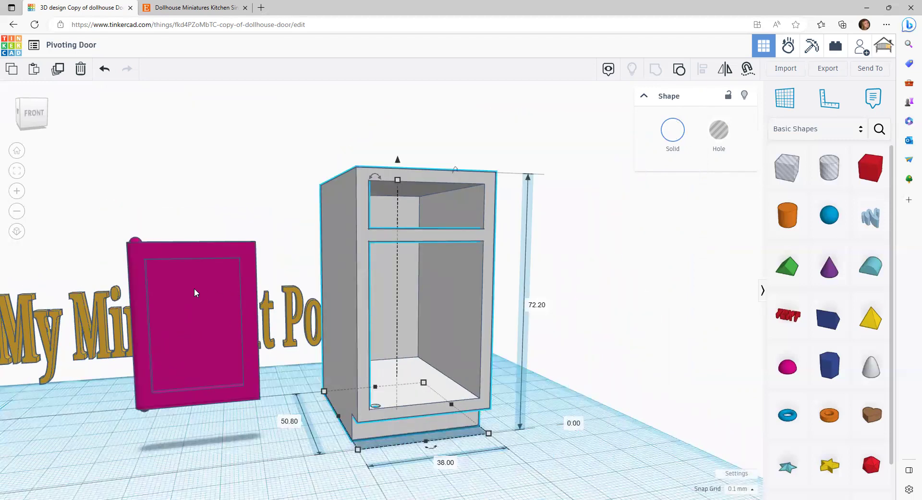
Move the finished door across the workplane to stand just in front of the cabinet's lower opening
{"action": "left_click_drag", "start_coordinate": [193, 302], "coordinate": [407, 298]}
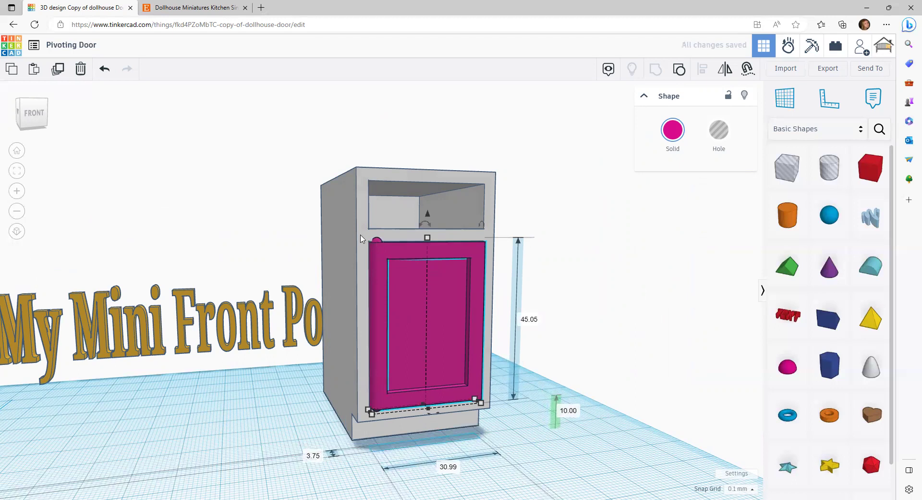
{"action": "mouse_move", "coordinate": [382, 257]}
{"action": "left_mouse_down"}
{"action": "mouse_move", "coordinate": [374, 255]}
{"action": "mouse_move", "coordinate": [390, 264]}
{"action": "mouse_move", "coordinate": [382, 243]}
{"action": "left_mouse_up"}
{"action": "right_click_drag", "start_coordinate": [498, 463], "coordinate": [424, 468]}
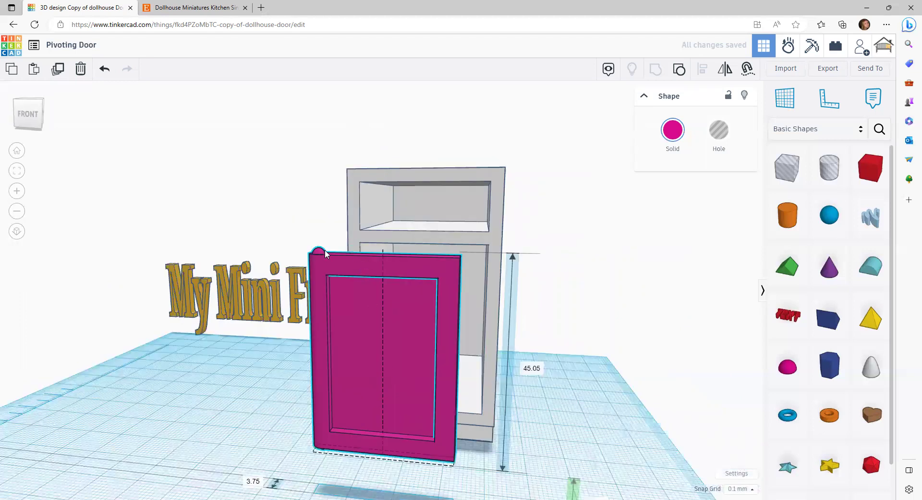
{"action": "right_click_drag", "start_coordinate": [283, 314], "coordinate": [294, 333]}
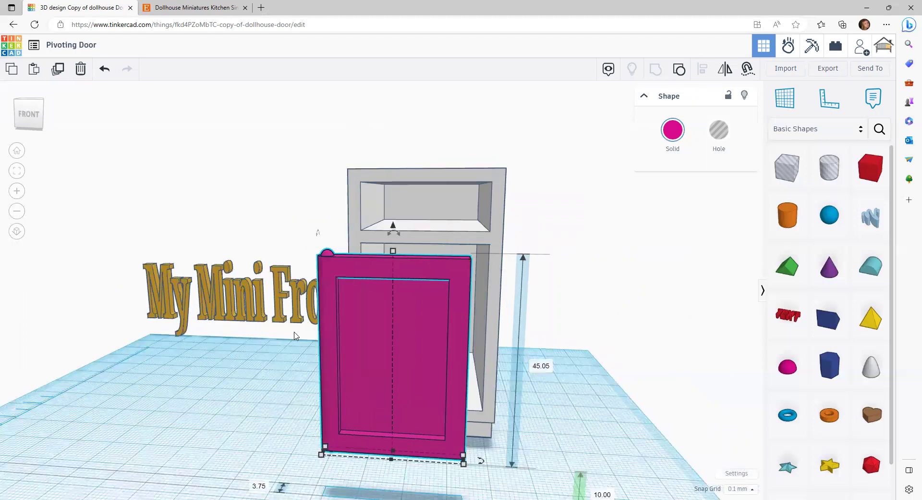
Inspect the ball pivot on the top of the door's hinge edge up close
{"action": "left_click", "coordinate": [328, 255]}
{"action": "scroll", "coordinate": [328, 254], "scroll_direction": "up", "scroll_amount": 5}
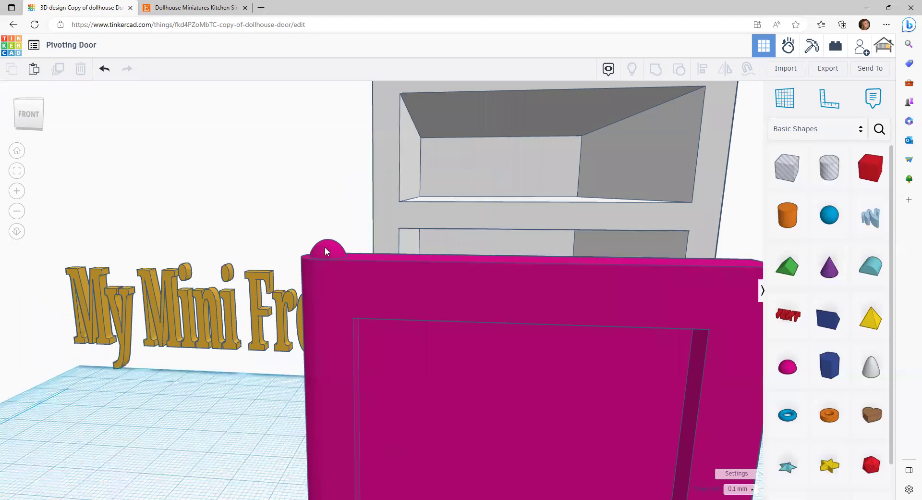
{"action": "right_click_drag", "start_coordinate": [339, 229], "coordinate": [341, 237]}
{"action": "right_click_drag", "start_coordinate": [410, 227], "coordinate": [343, 269]}
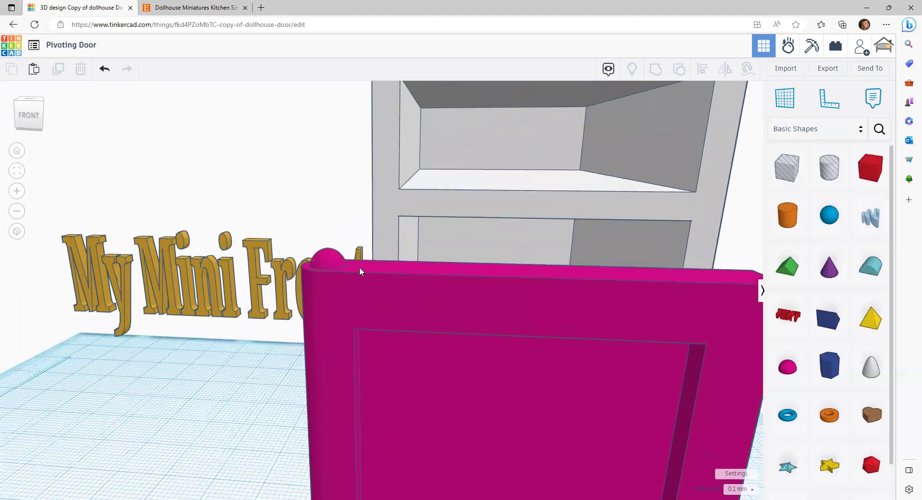
{"action": "scroll", "coordinate": [264, 329], "scroll_direction": "down", "scroll_amount": 2}
{"action": "scroll", "coordinate": [269, 315], "scroll_direction": "down", "scroll_amount": 2}
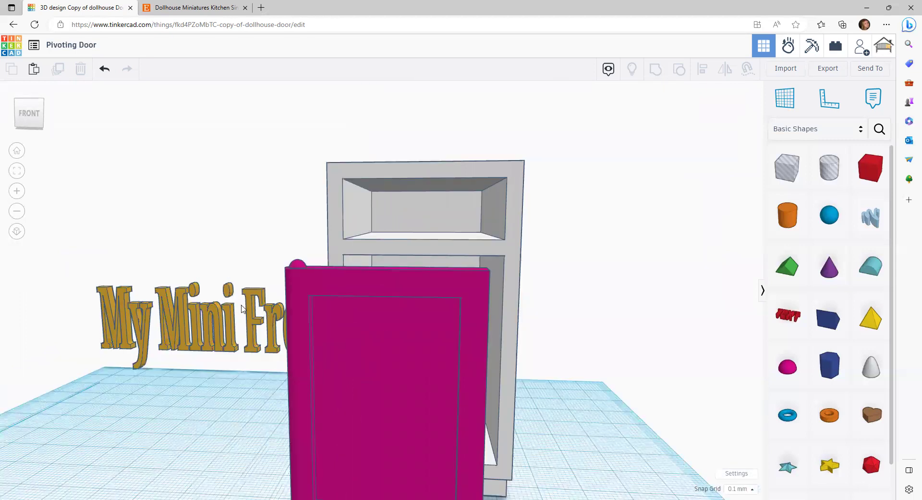
Move the door back against the cabinet so it covers the lower opening, with its hinge edge over the sockets
{"action": "right_click_drag", "start_coordinate": [165, 306], "coordinate": [117, 307]}
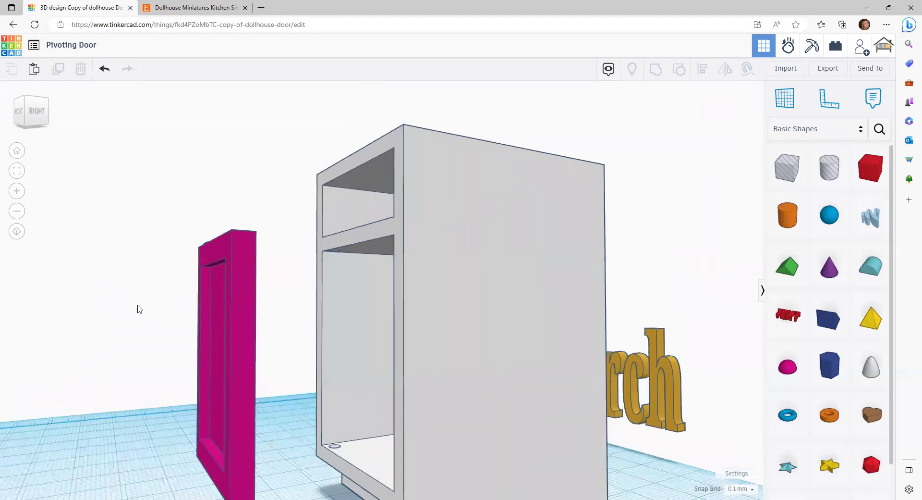
{"action": "right_click_drag", "start_coordinate": [264, 316], "coordinate": [415, 309]}
{"action": "left_click_drag", "start_coordinate": [407, 304], "coordinate": [385, 295]}
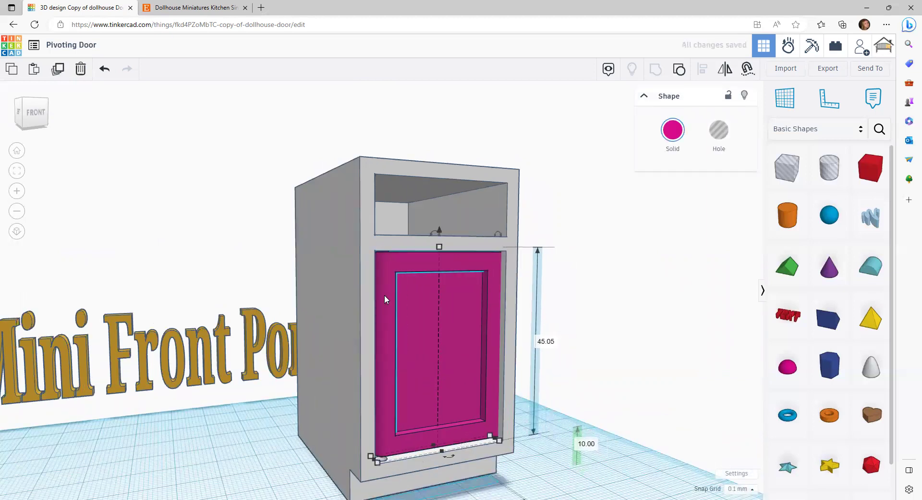
Change the door's solid color to the white preset so it matches the cabinet
{"action": "scroll", "coordinate": [383, 295], "scroll_direction": "down", "scroll_amount": 3}
{"action": "right_click_drag", "start_coordinate": [262, 399], "coordinate": [378, 236]}
{"action": "left_click", "coordinate": [538, 311]}
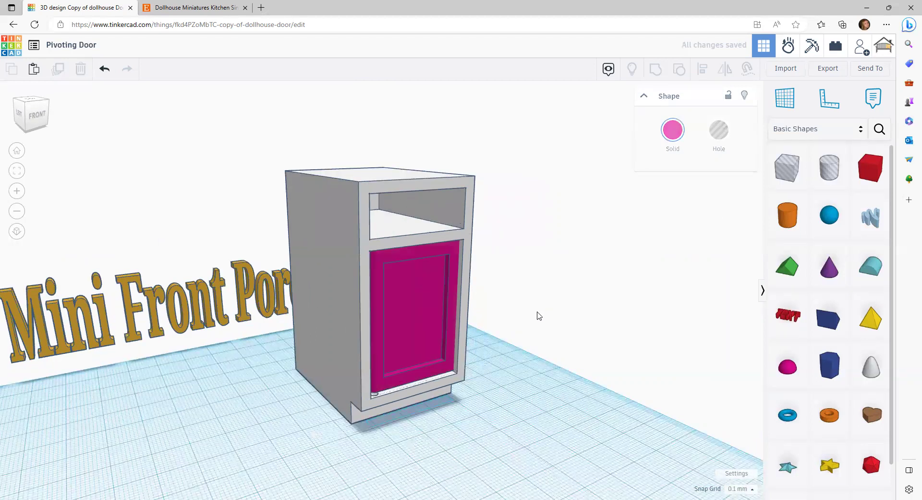
{"action": "right_click_drag", "start_coordinate": [537, 311], "coordinate": [433, 320]}
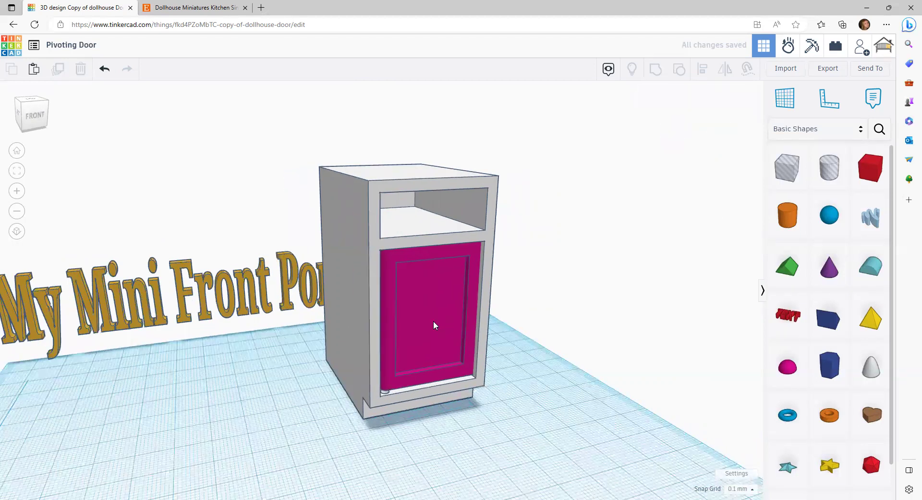
{"action": "left_click", "coordinate": [434, 321]}
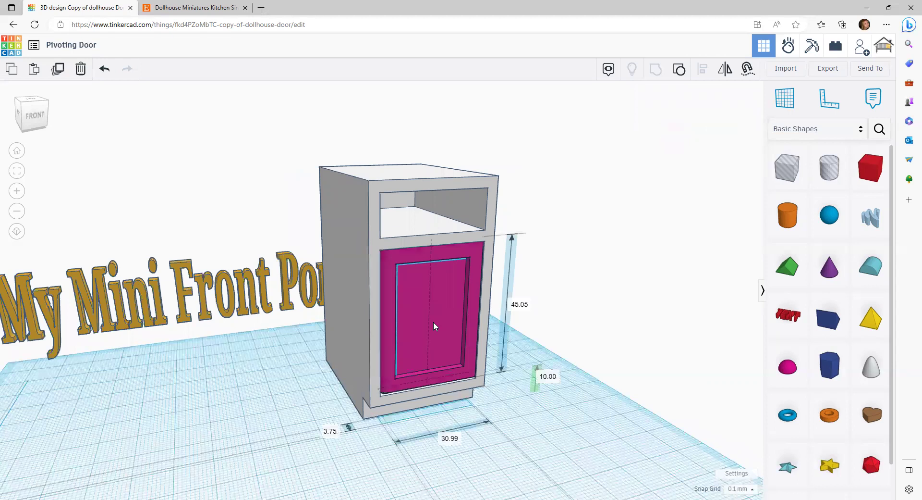
{"action": "left_click", "coordinate": [514, 405]}
{"action": "left_click", "coordinate": [465, 341]}
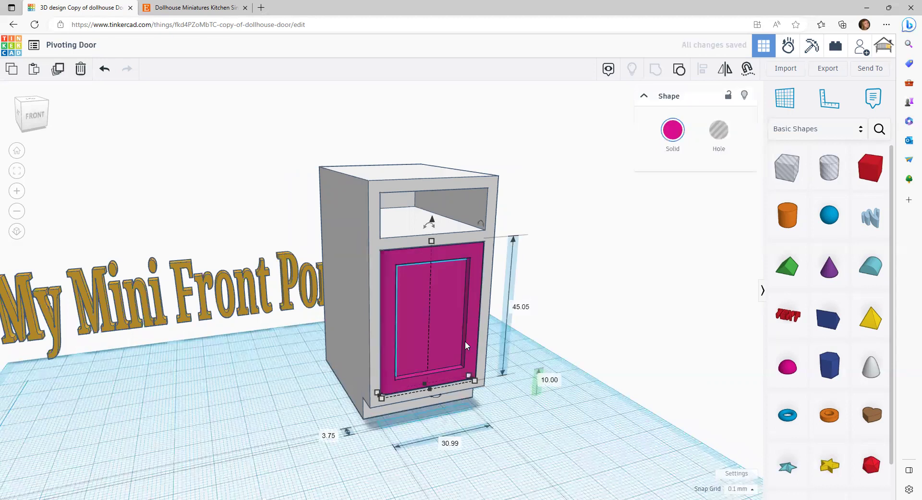
{"action": "left_click", "coordinate": [673, 132]}
{"action": "left_click", "coordinate": [835, 202]}
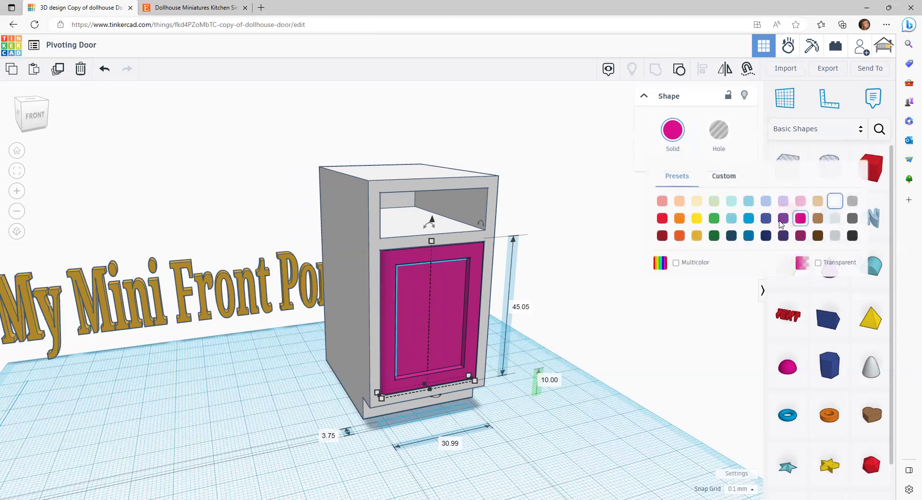
{"action": "left_click", "coordinate": [575, 342]}
{"action": "right_click_drag", "start_coordinate": [523, 347], "coordinate": [489, 347]}
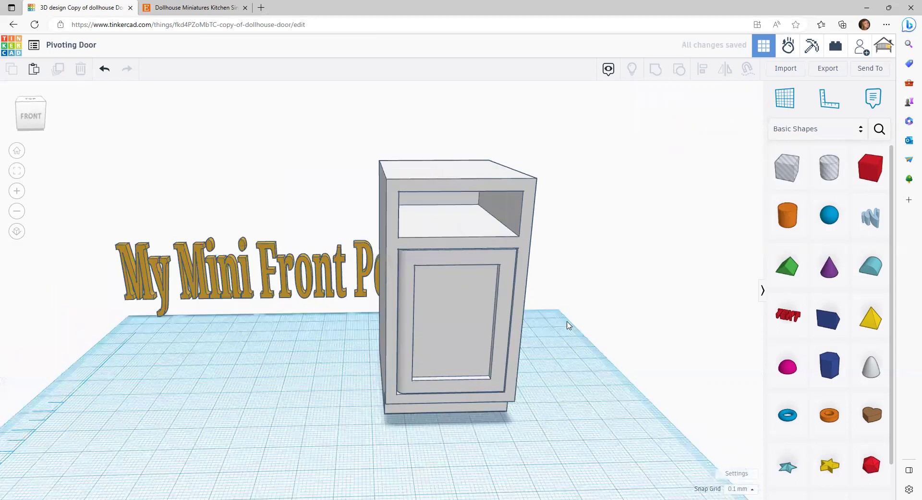
{"action": "right_click_drag", "start_coordinate": [570, 325], "coordinate": [612, 325]}
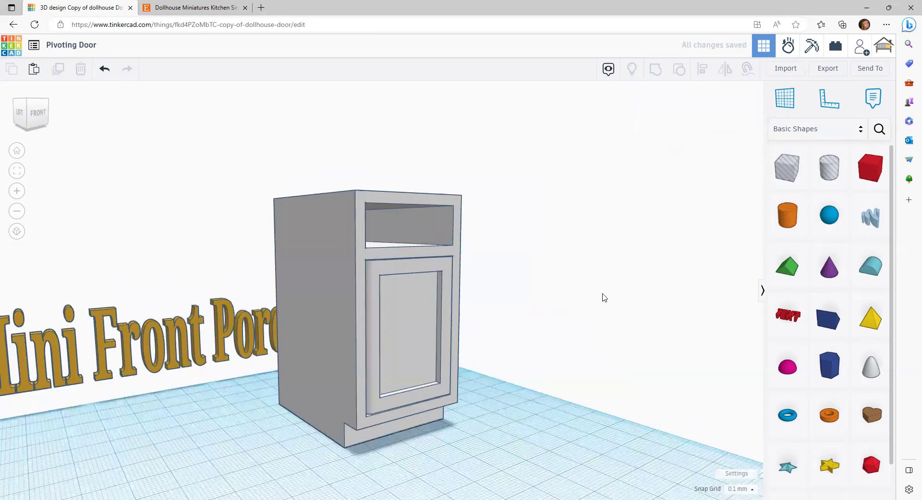